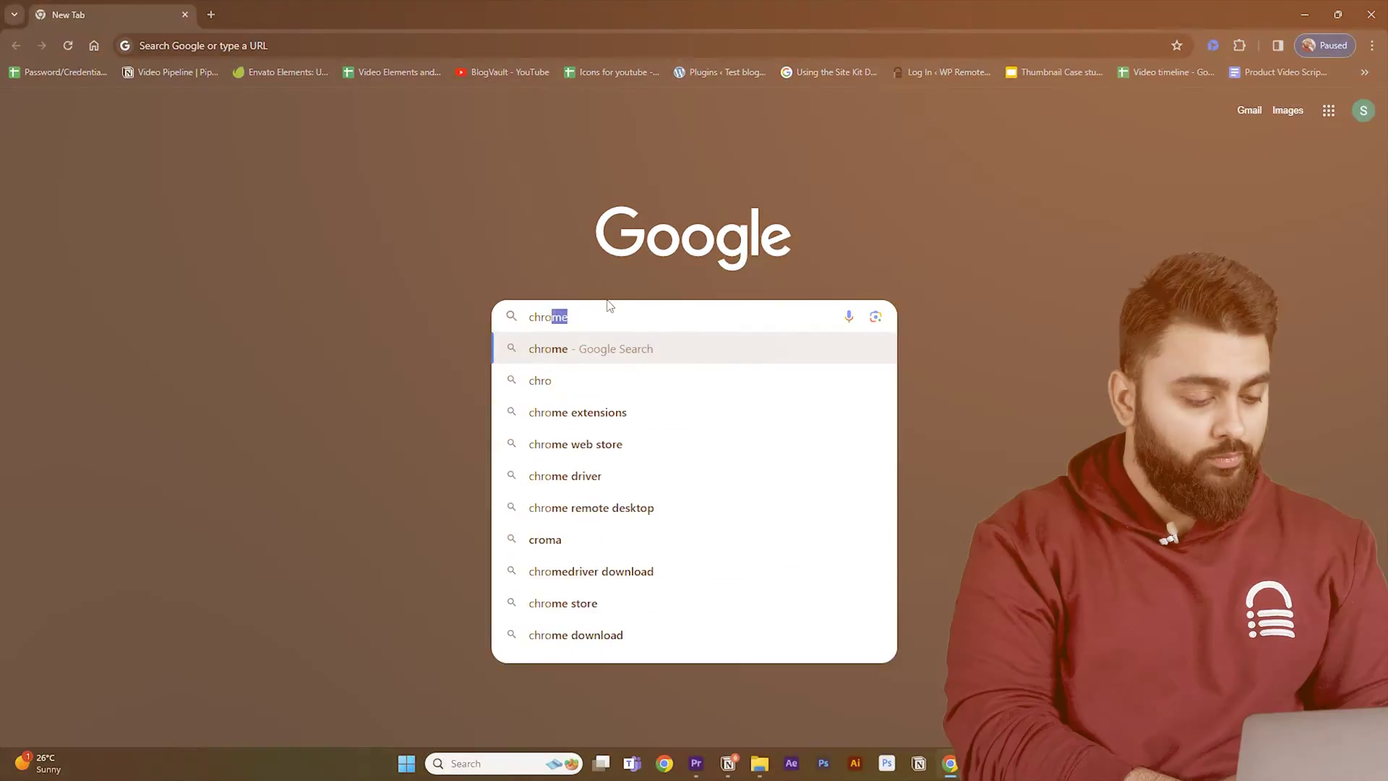
- Search Google for "chrome web store" and open the Chrome Web Store
{"action": "type", "text": "me web"}
{"action": "key", "text": "Return"}
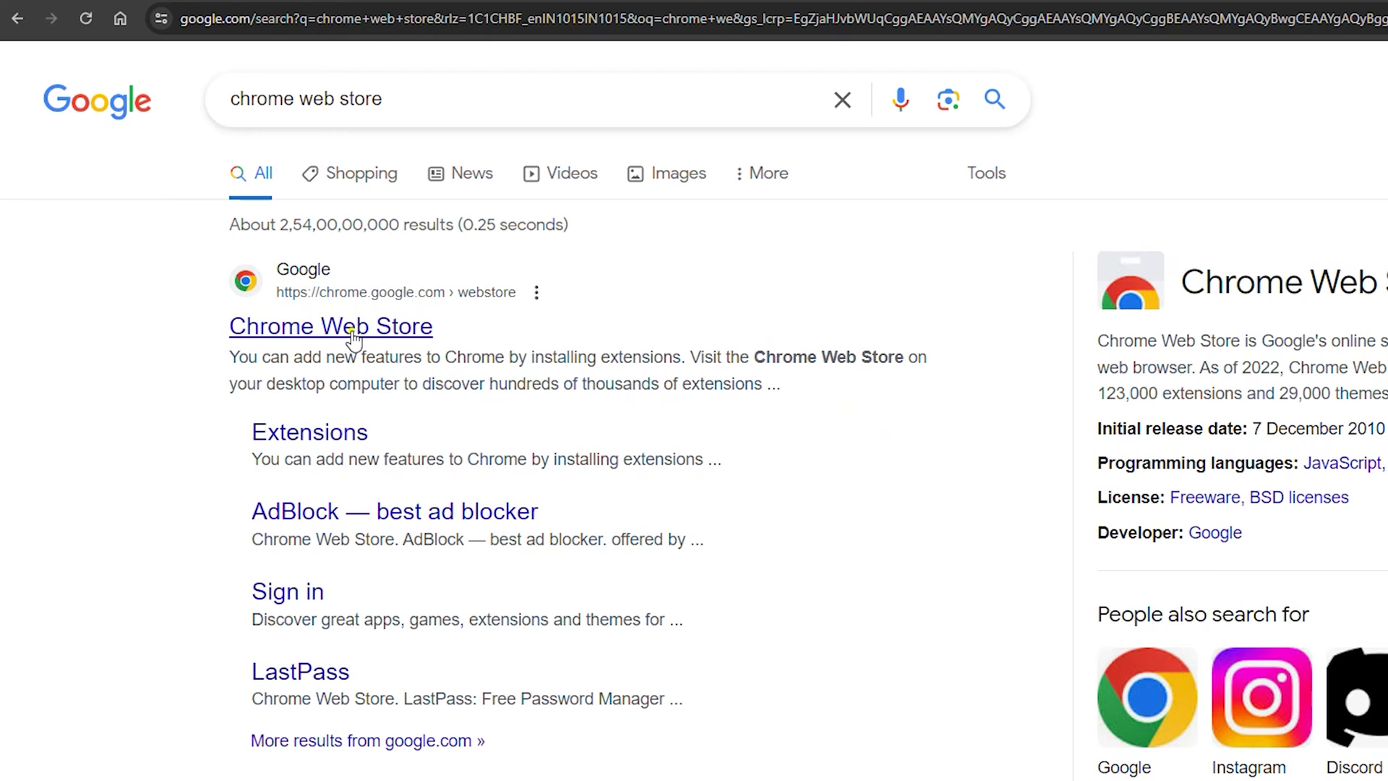
{"action": "left_click", "coordinate": [354, 325]}
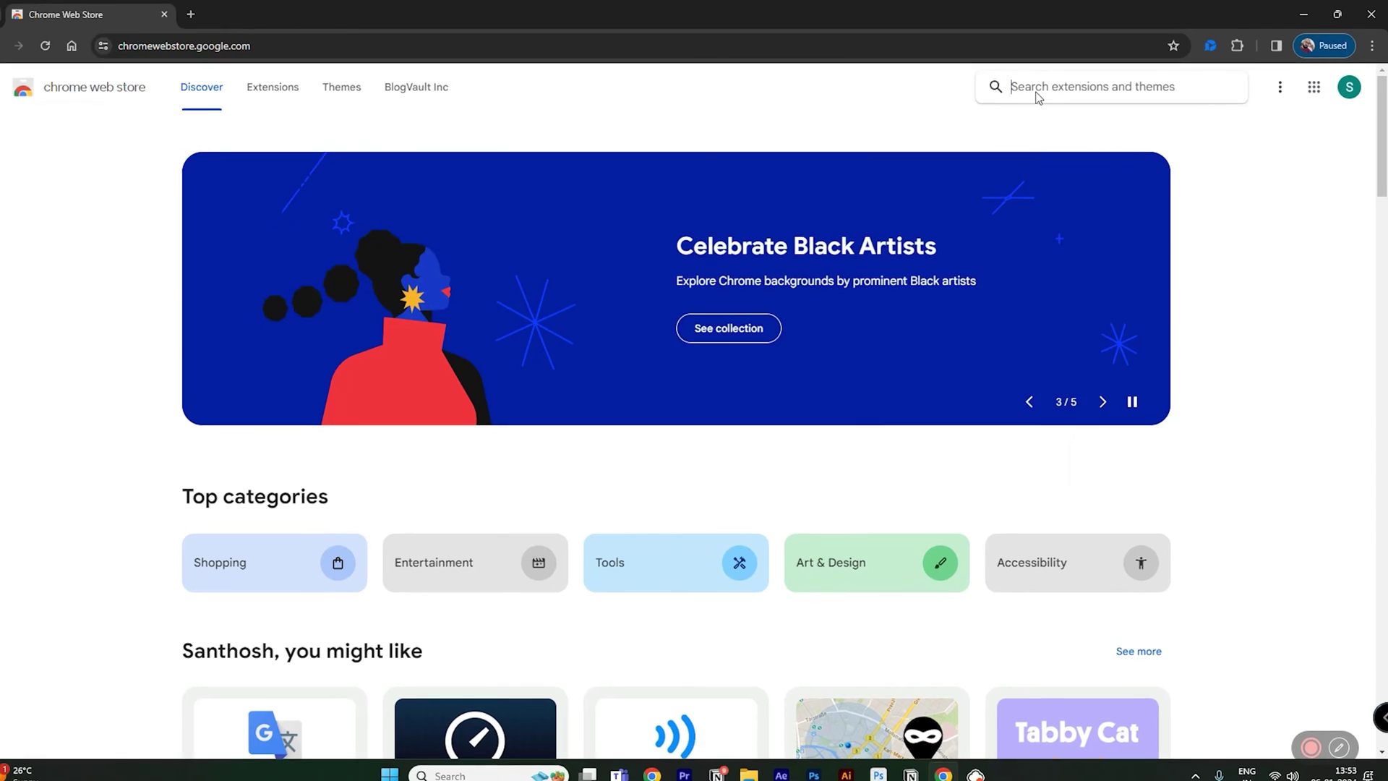
- Search the store for "AIRPM" and open the AIPRM for ChatGPT extension's page
{"action": "left_click", "coordinate": [1041, 88]}
{"action": "type", "text": "AIRPM"}
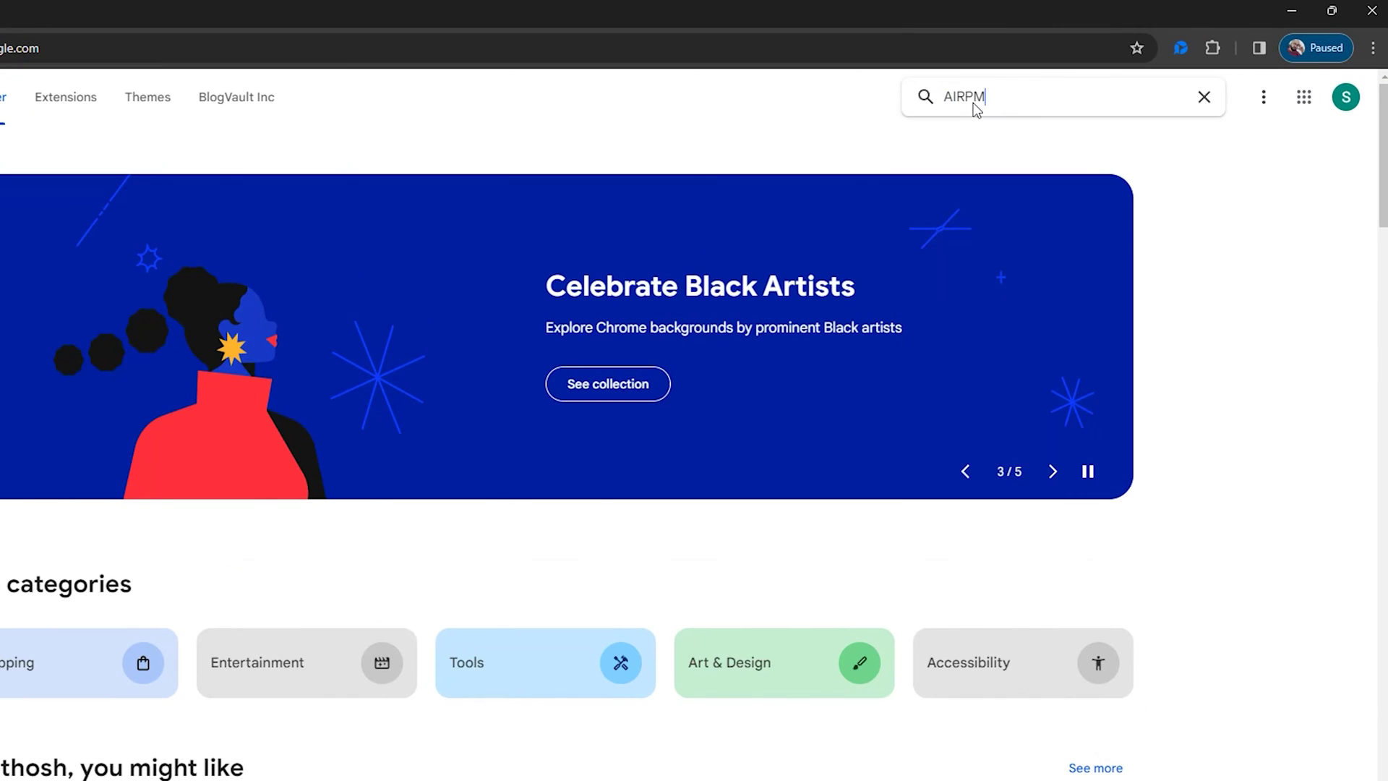
{"action": "key", "text": "Return"}
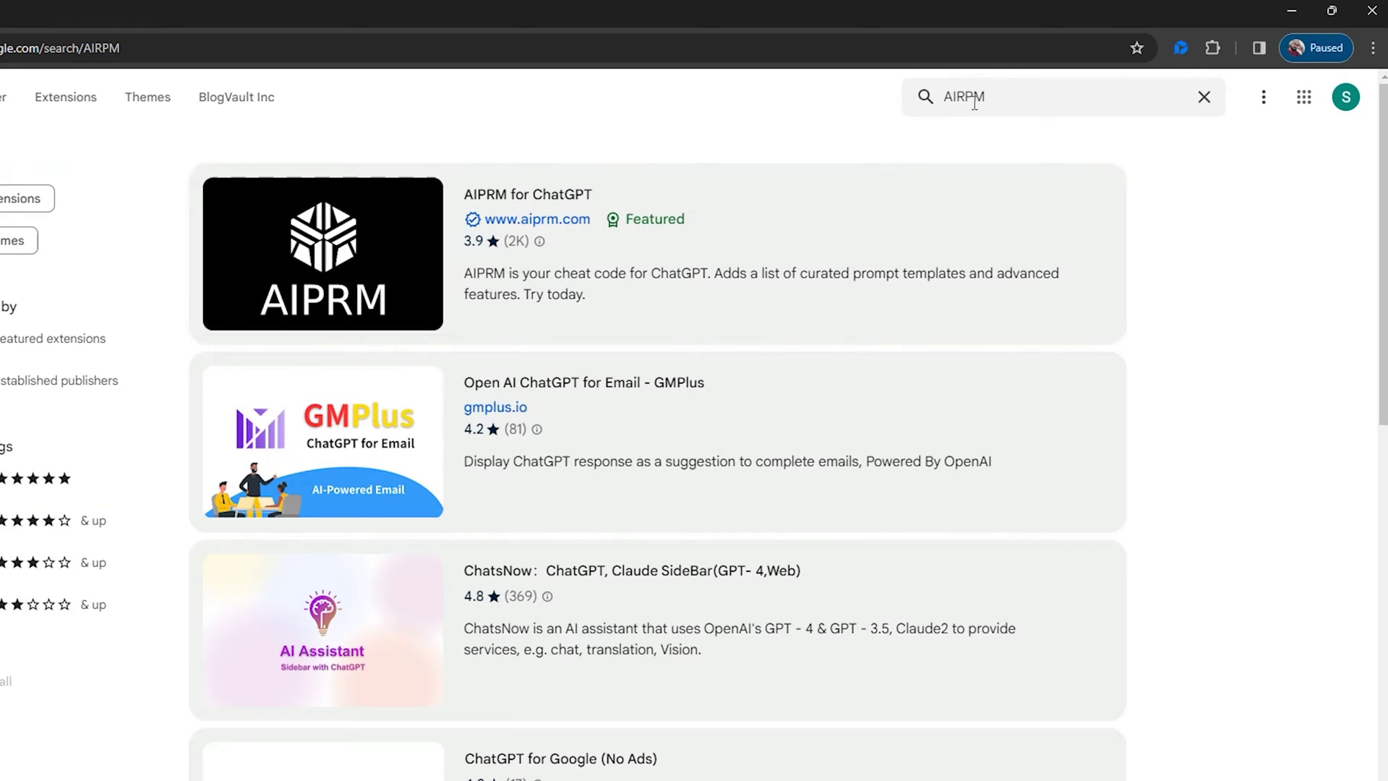
{"action": "left_click", "coordinate": [527, 201]}
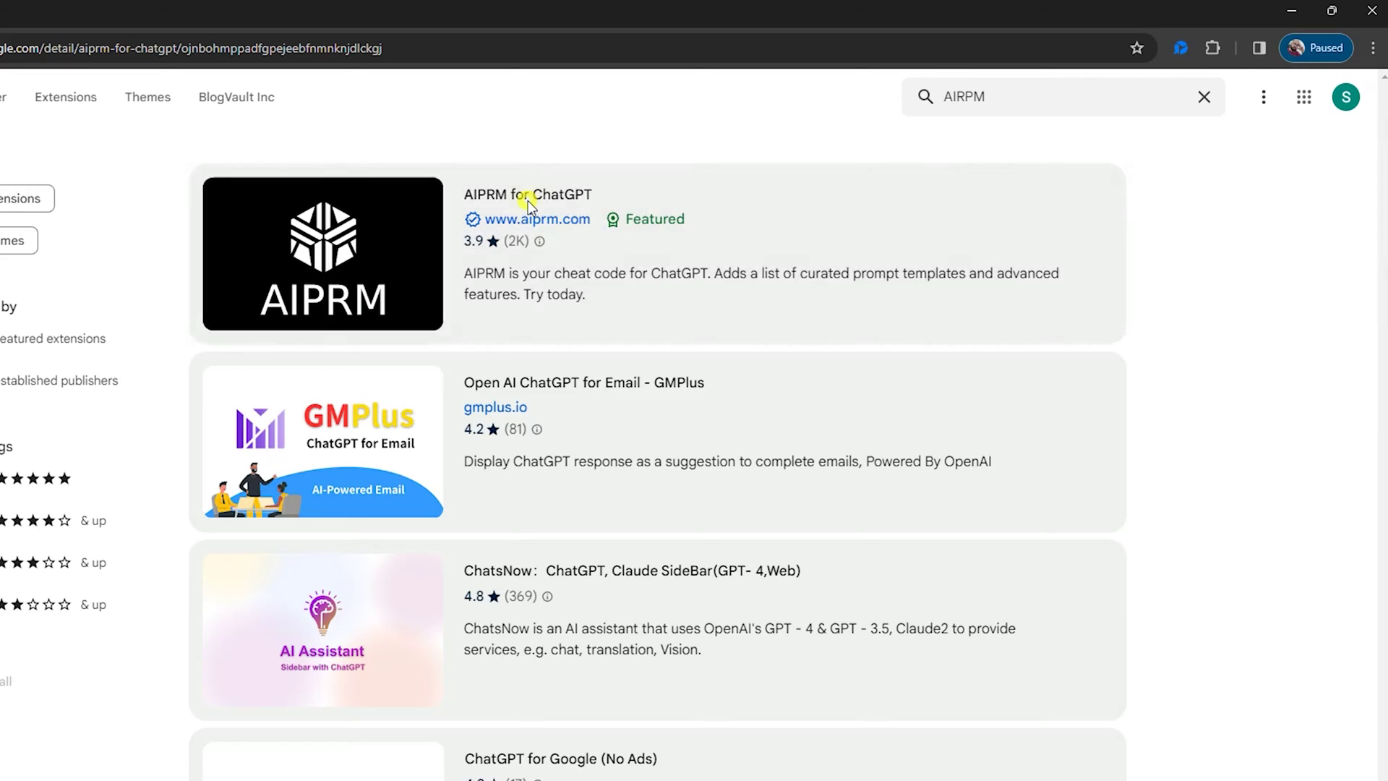
- Add the AIPRM for ChatGPT extension to Chrome and continue to connecting the OpenAI and AIPRM accounts
{"action": "left_click", "coordinate": [954, 175]}
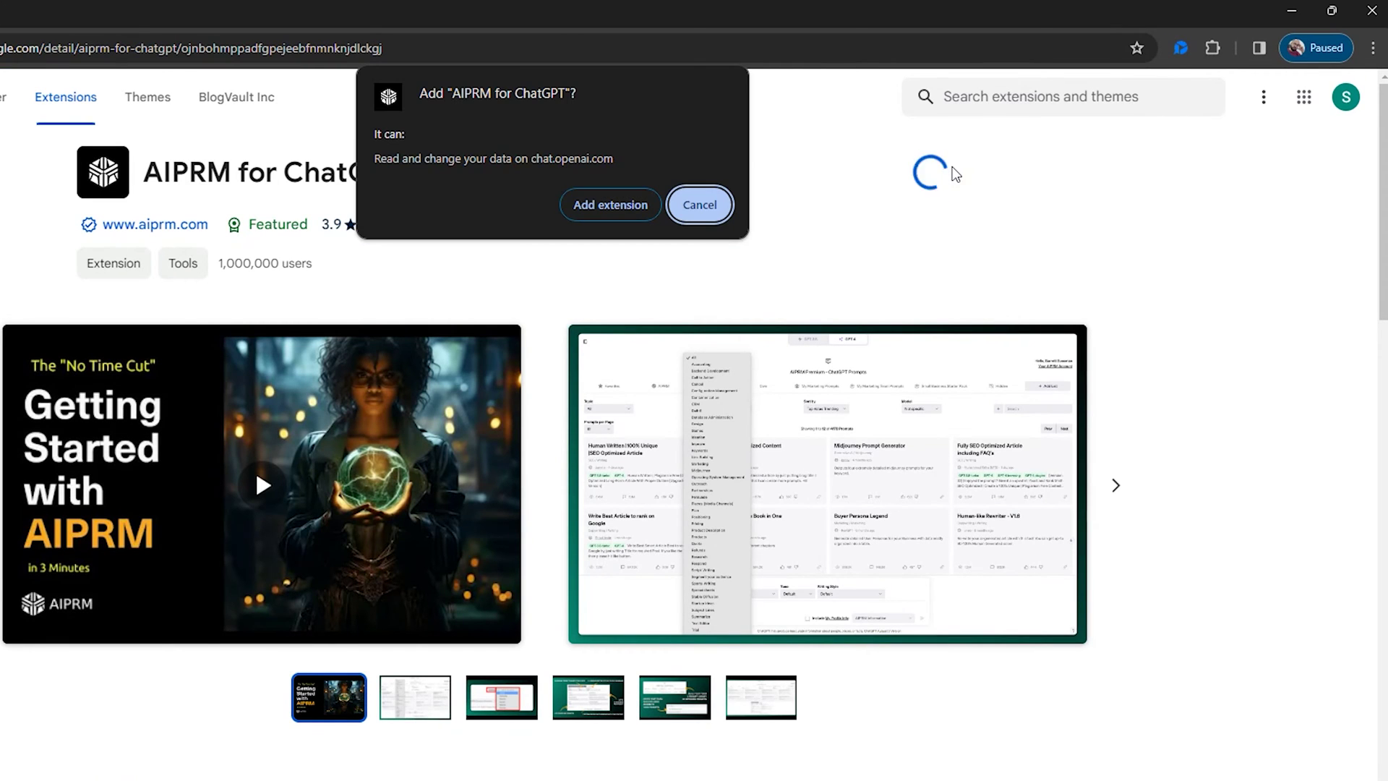
{"action": "left_click", "coordinate": [620, 203]}
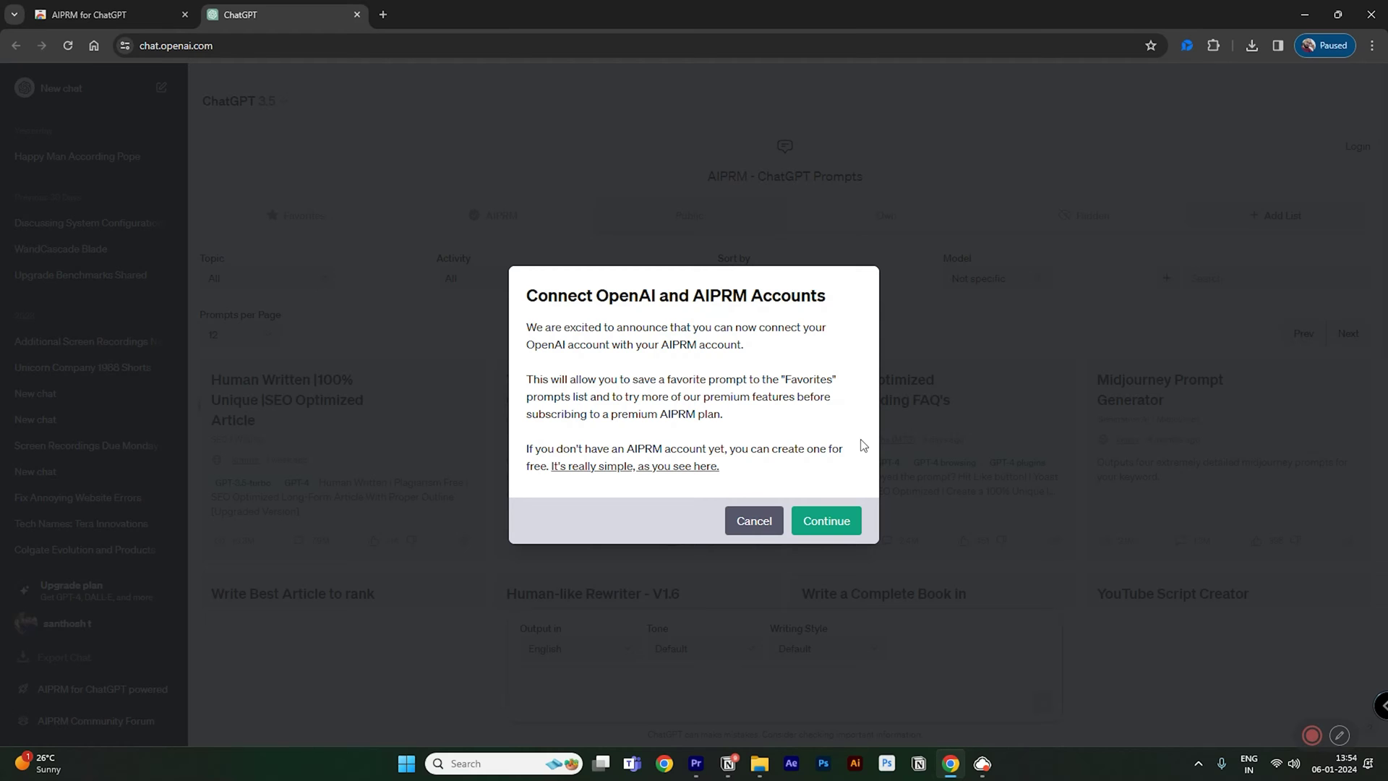
{"action": "left_click", "coordinate": [821, 530]}
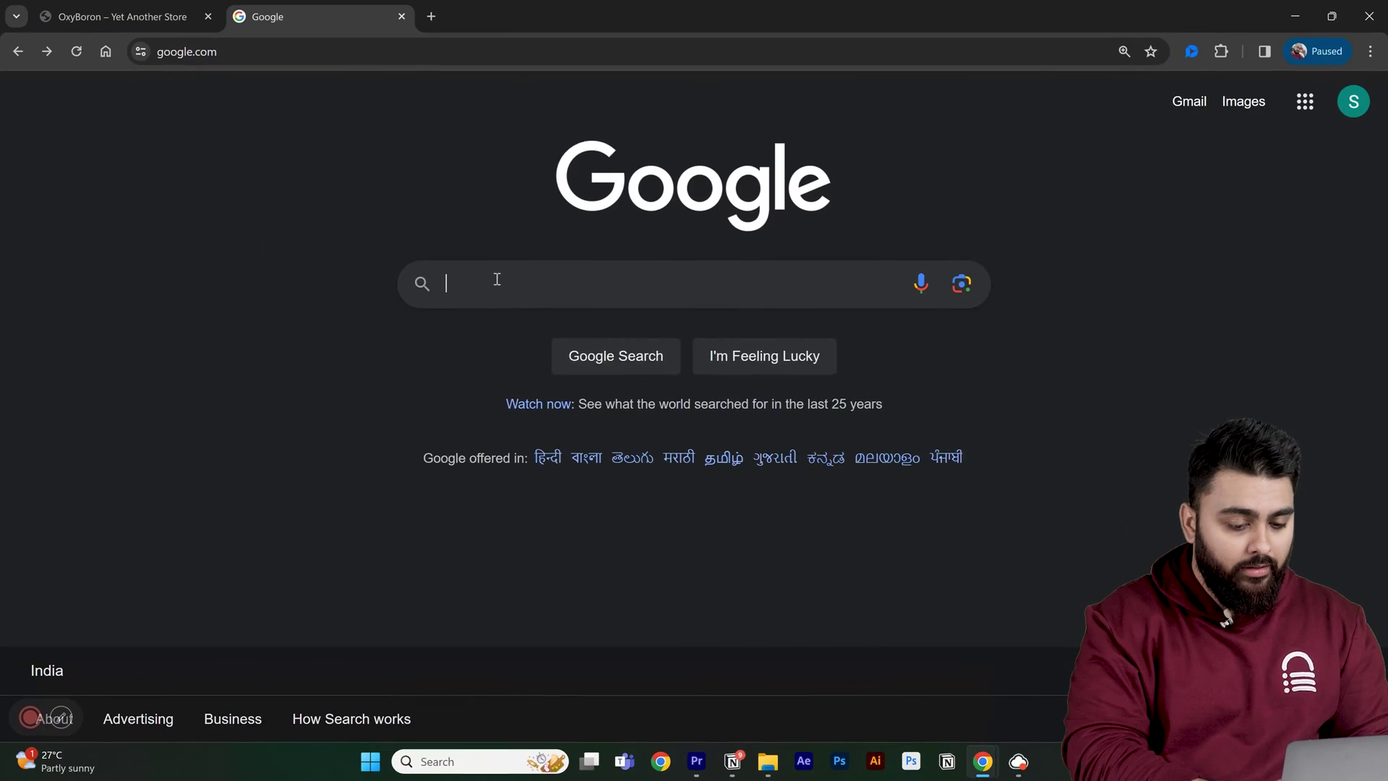
- Search Google for "google pagespeed" and open the PageSpeed Insights site
{"action": "type", "text": "go"}
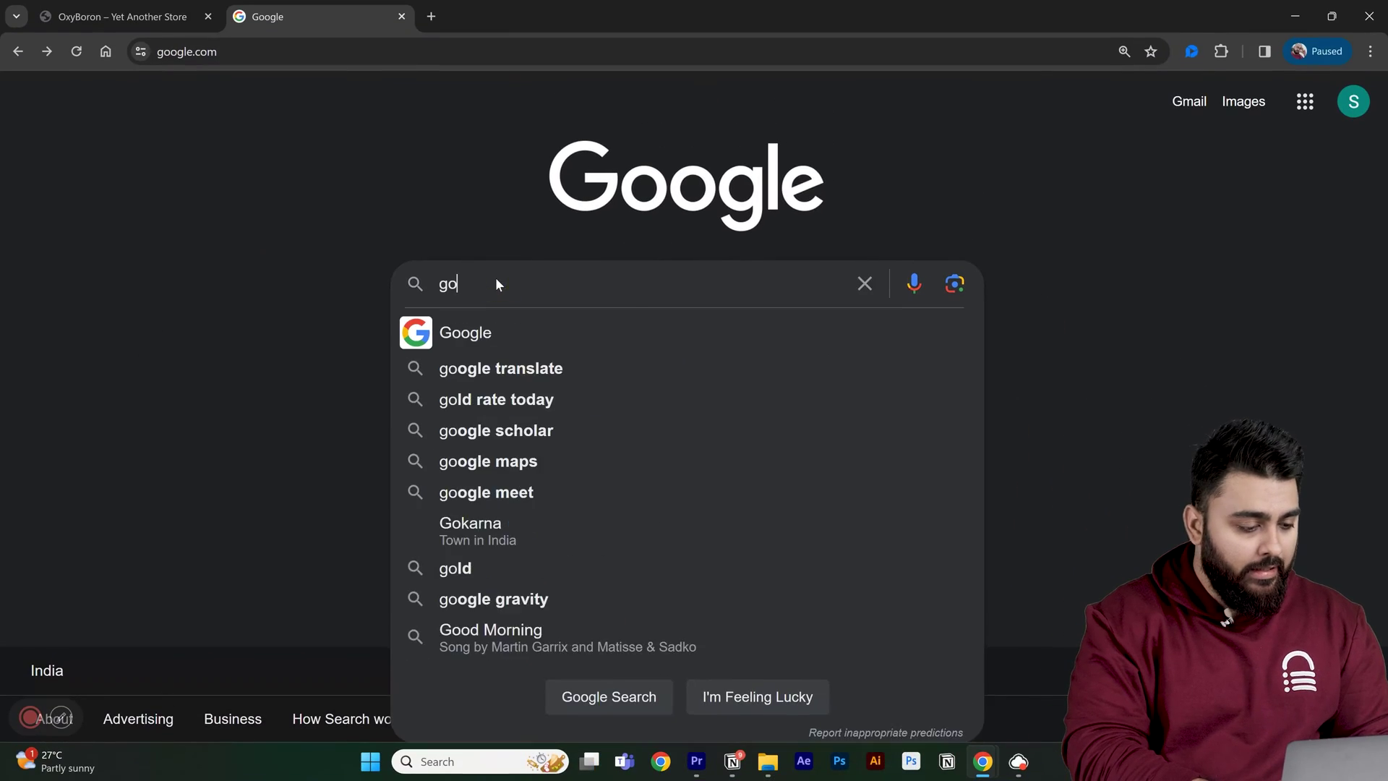
{"action": "type", "text": "ogle pagespeed"}
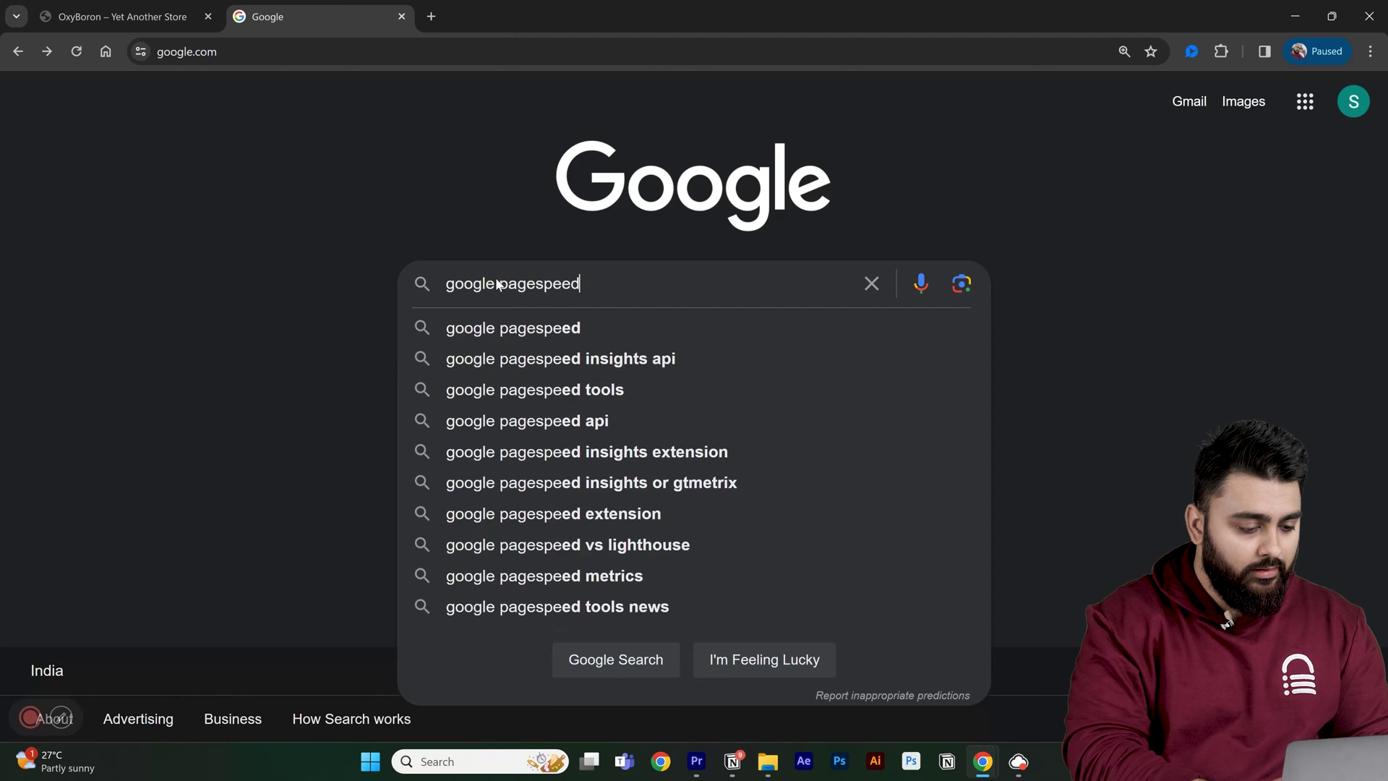
{"action": "key", "text": "Return"}
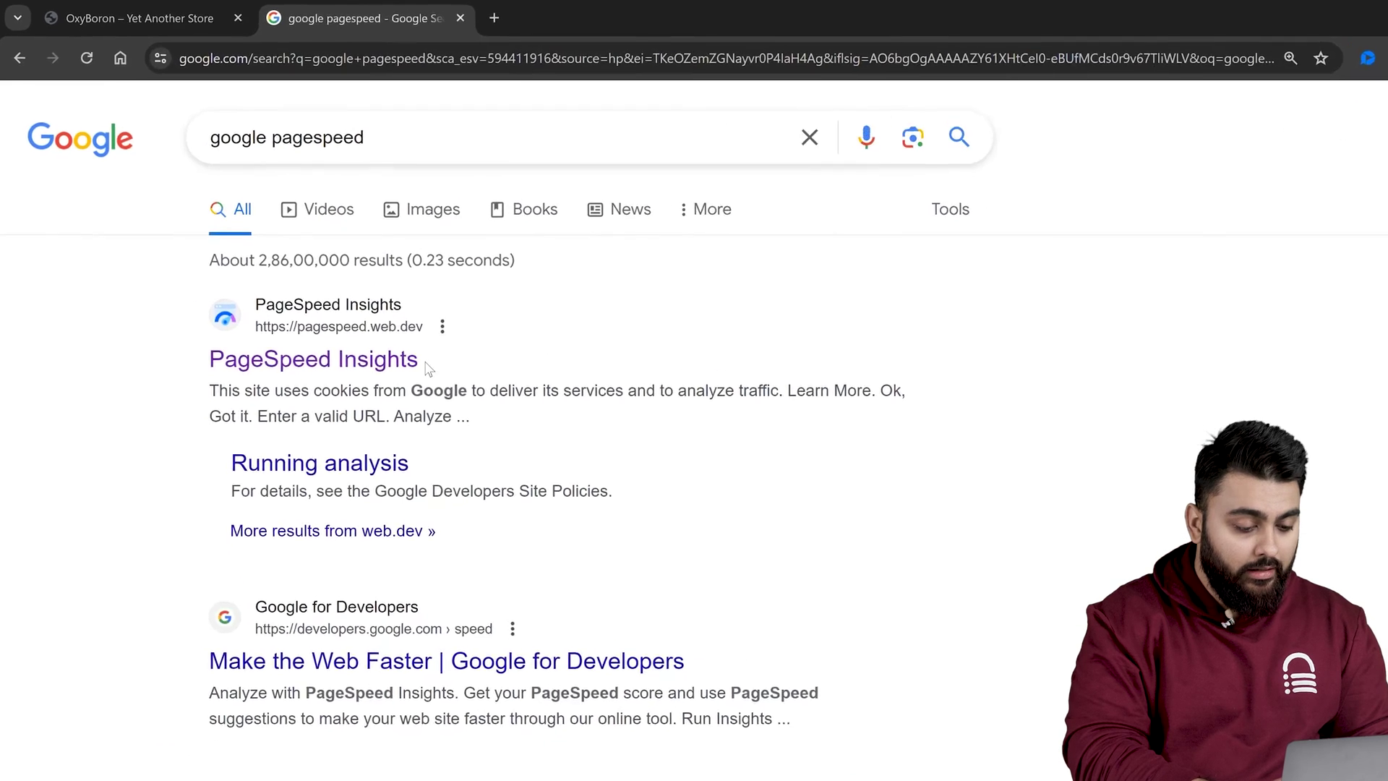
{"action": "left_click", "coordinate": [305, 316]}
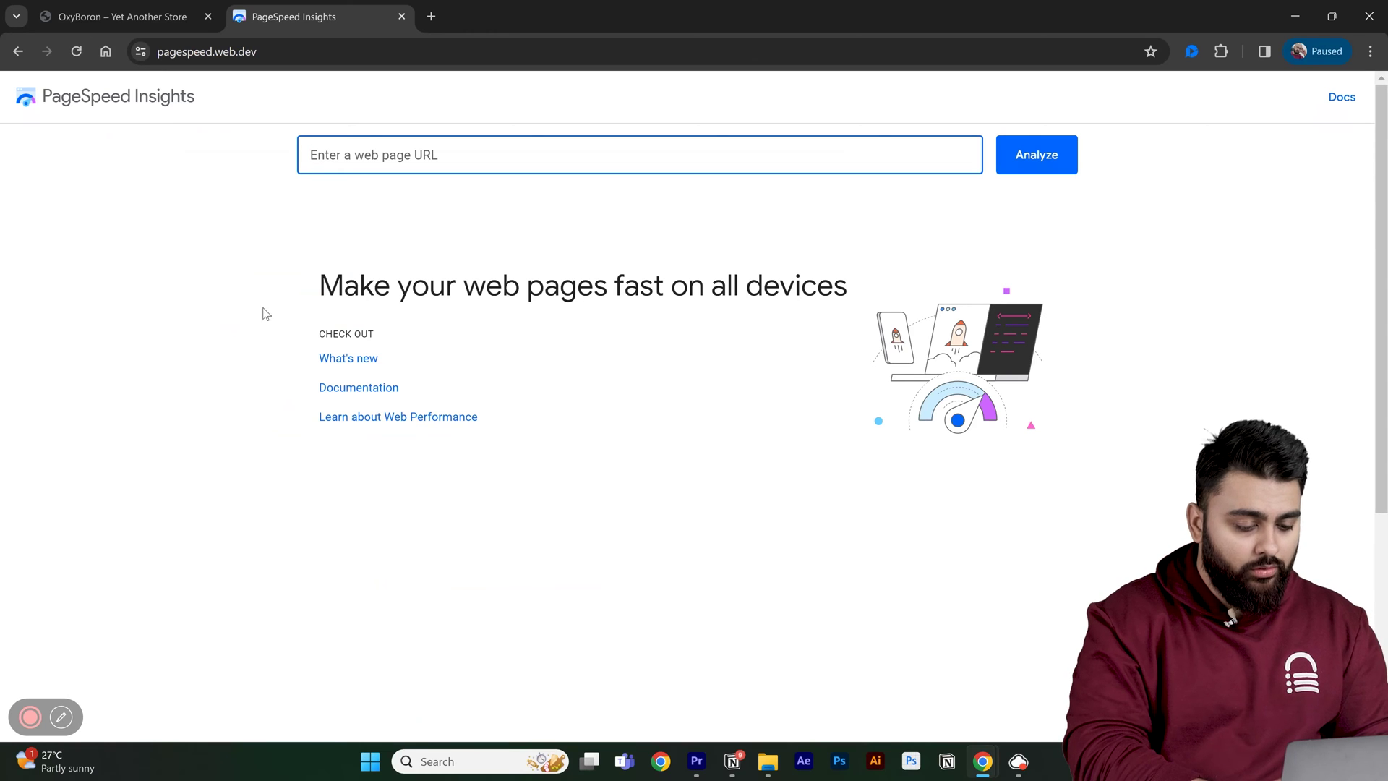
{"action": "left_click", "coordinate": [139, 23]}
{"action": "left_click", "coordinate": [231, 53]}
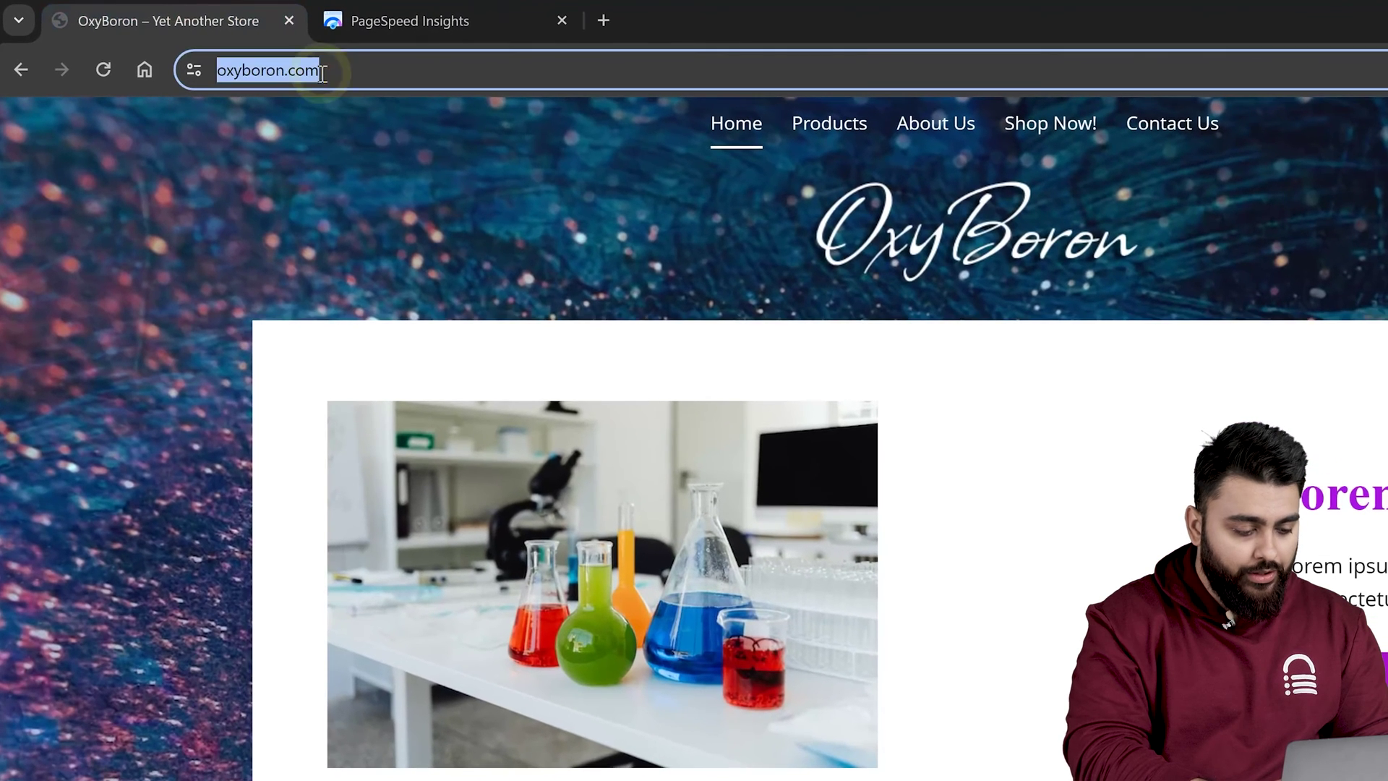
{"action": "right_click", "coordinate": [322, 76]}
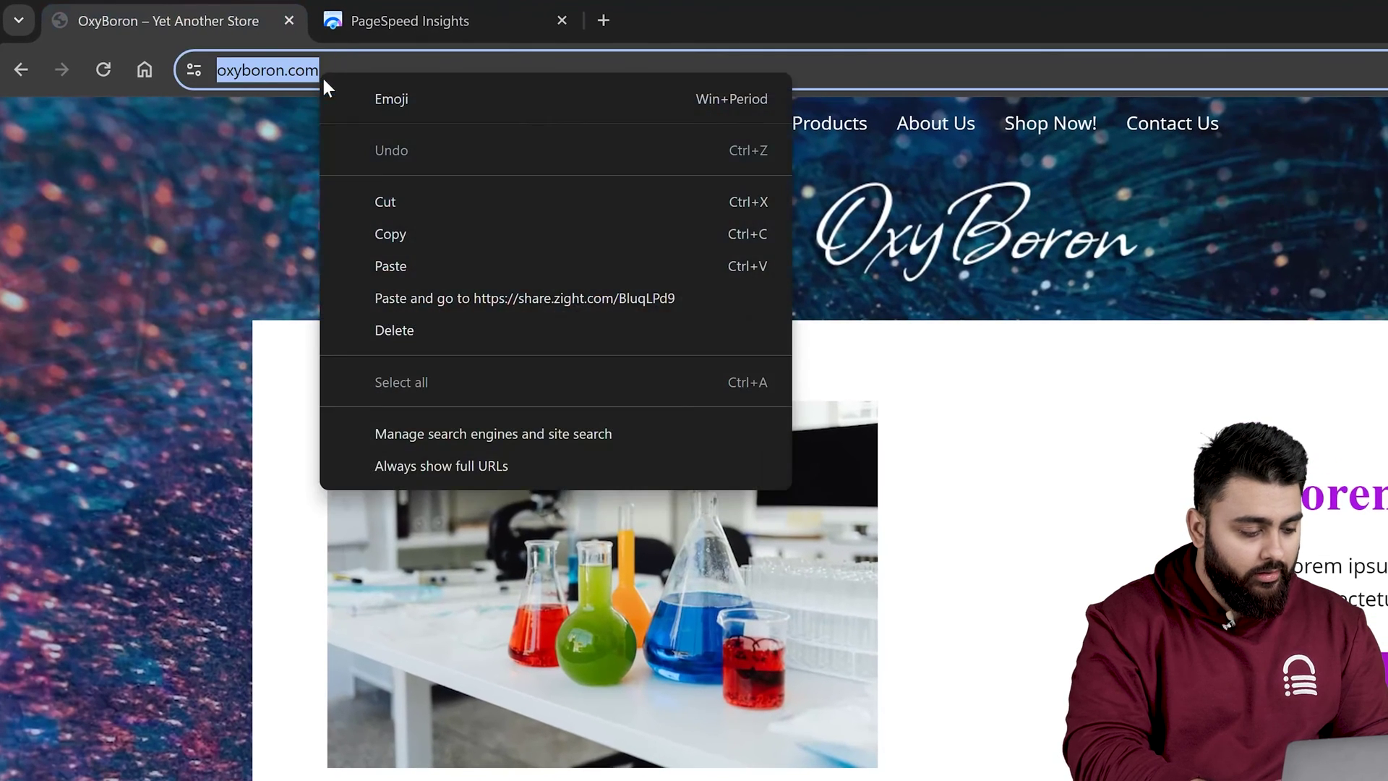
{"action": "left_click", "coordinate": [443, 233]}
{"action": "left_click", "coordinate": [425, 13]}
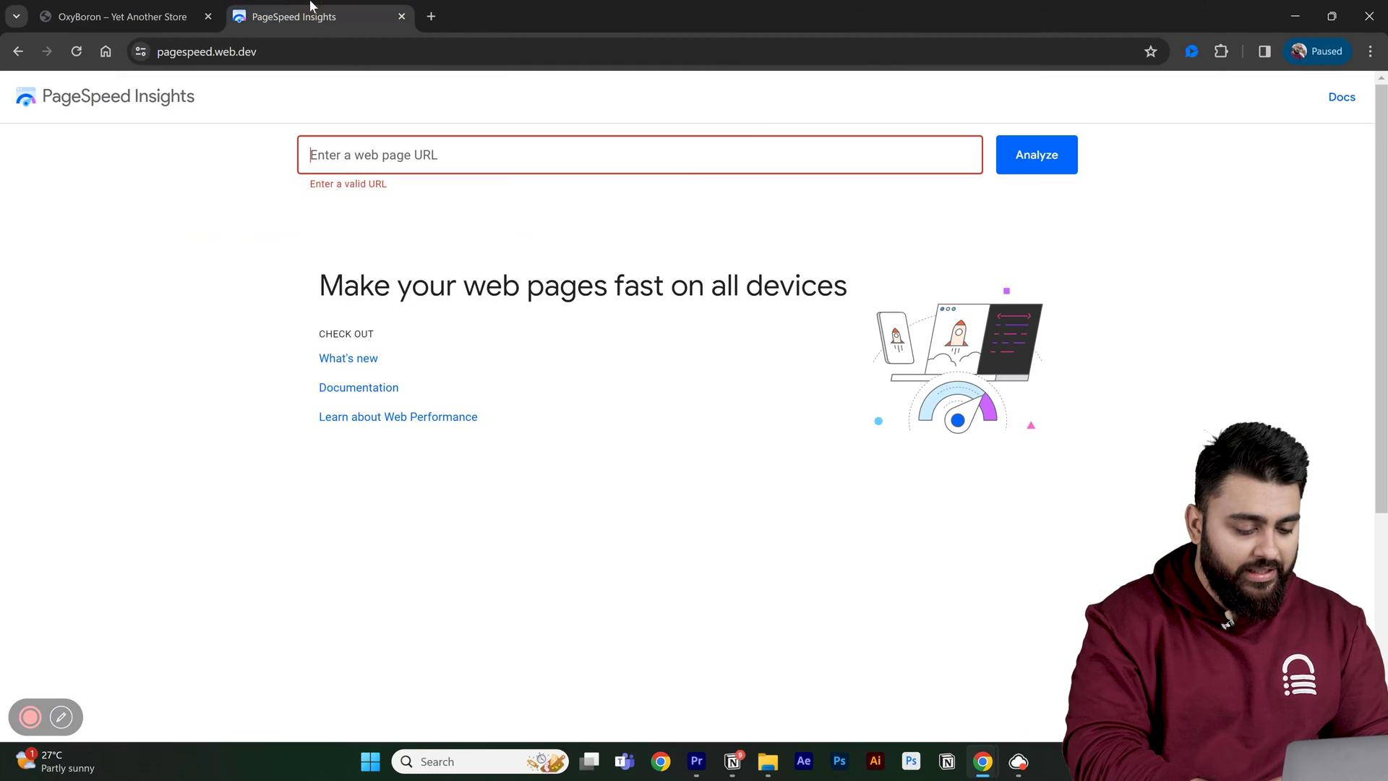
{"action": "right_click", "coordinate": [622, 247]}
{"action": "left_click", "coordinate": [496, 320]}
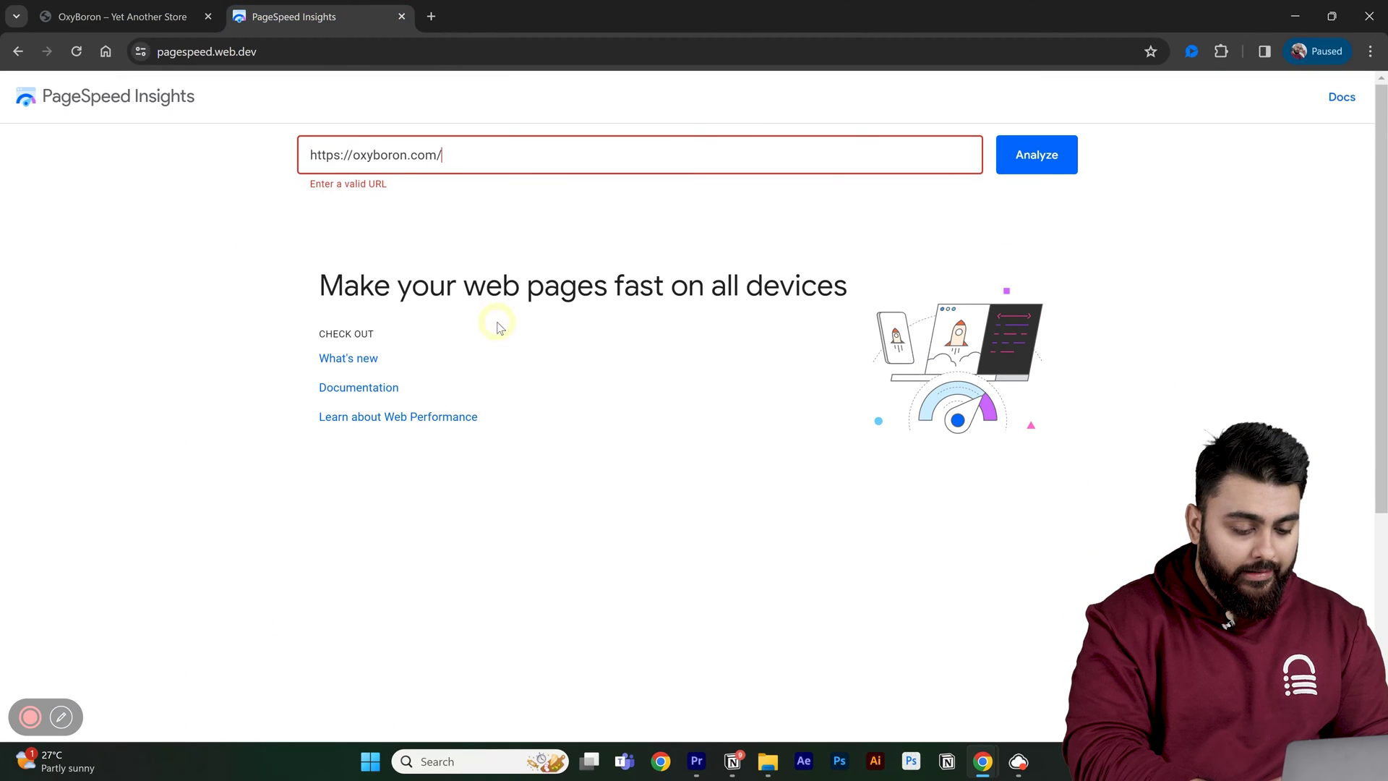
{"action": "left_click", "coordinate": [1065, 168]}
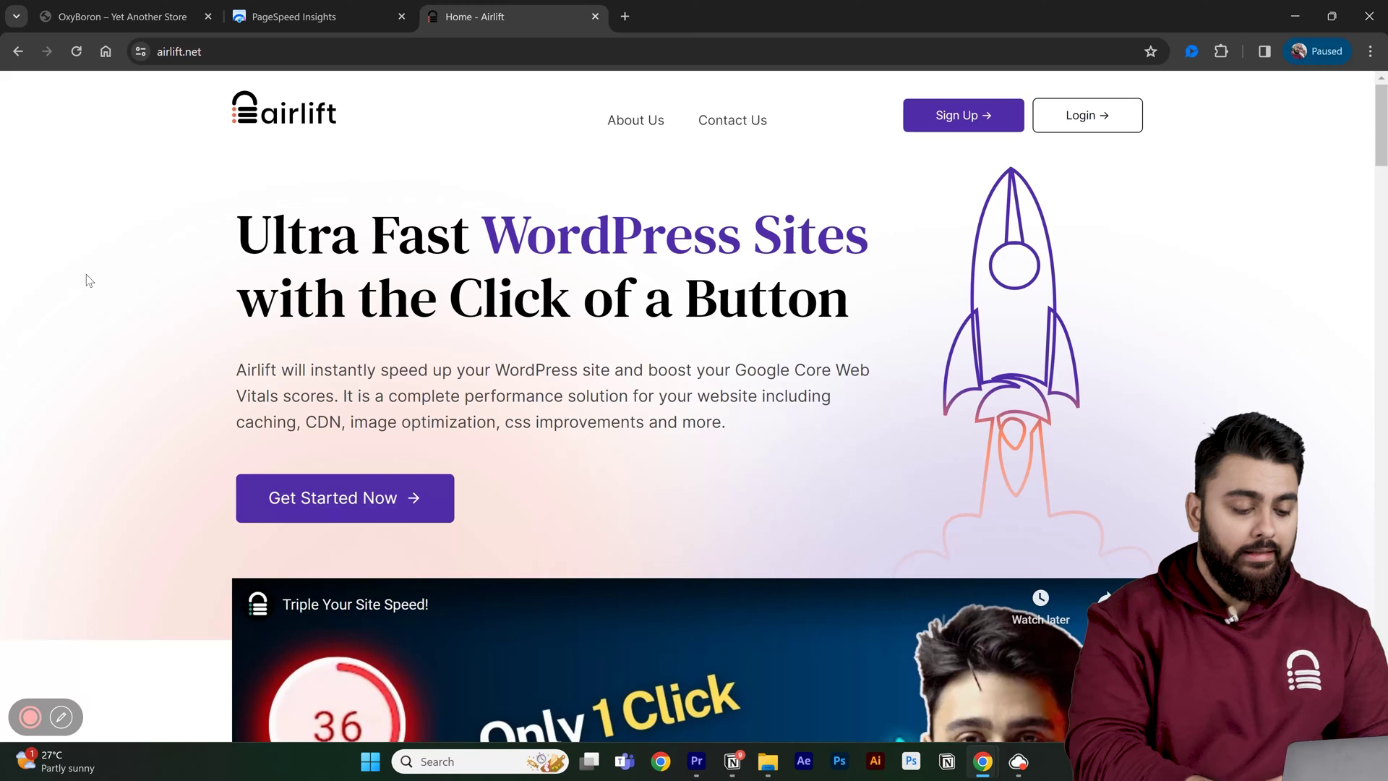
- Open the Airlift signup form and enter and confirm the password for a new account
{"action": "scroll", "coordinate": [86, 280], "scroll_direction": "down", "scroll_amount": 5}
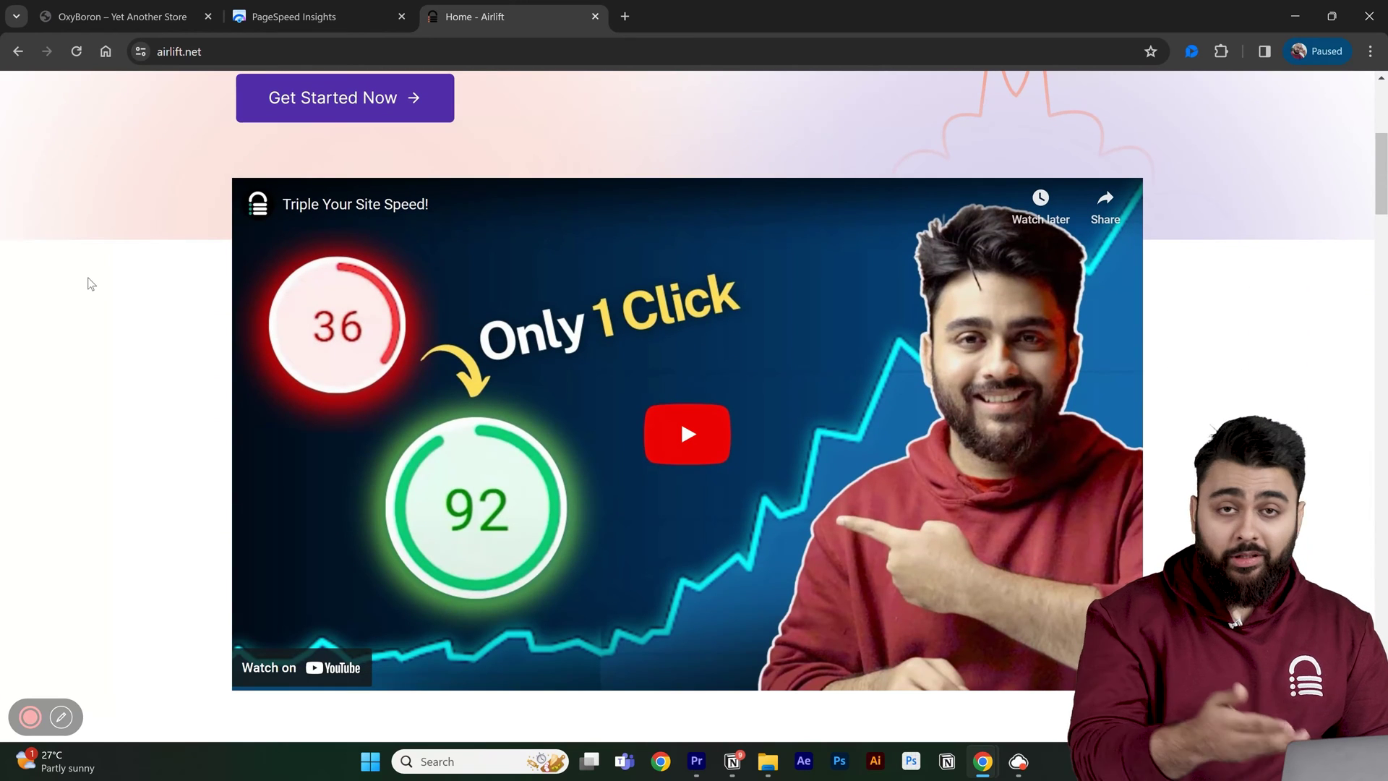
{"action": "scroll", "coordinate": [89, 282], "scroll_direction": "up", "scroll_amount": 5}
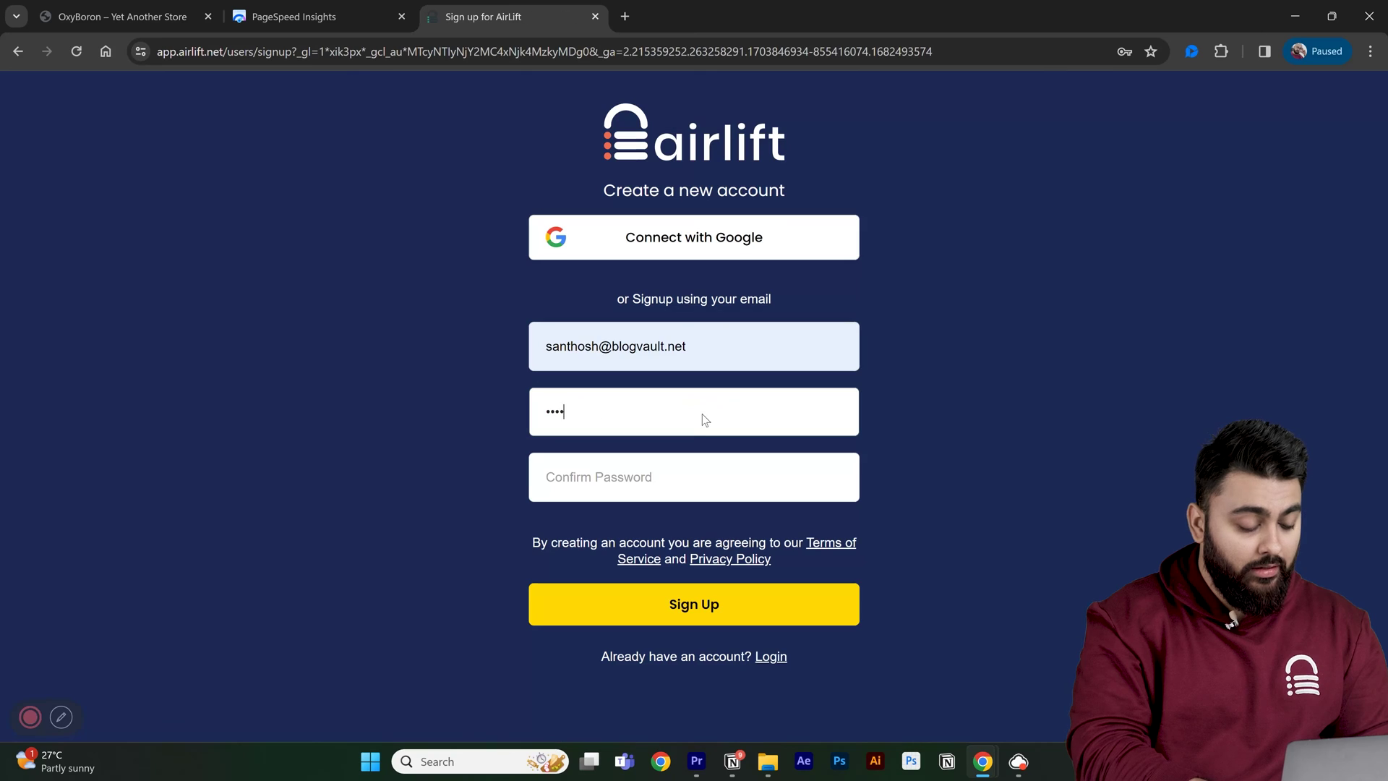
{"action": "type", "text": "•••"}
{"action": "left_click", "coordinate": [722, 480]}
{"action": "type", "text": "•••"}
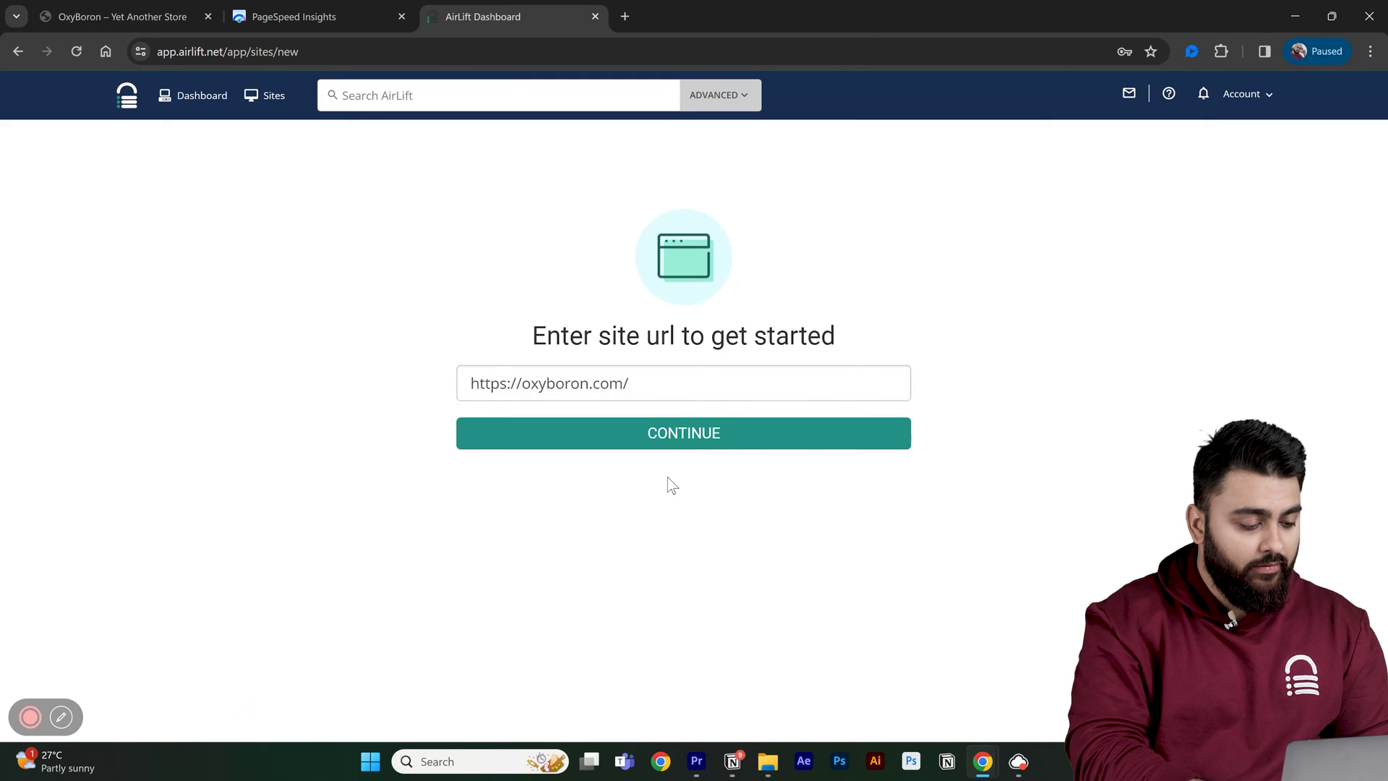
{"action": "left_click", "coordinate": [718, 437]}
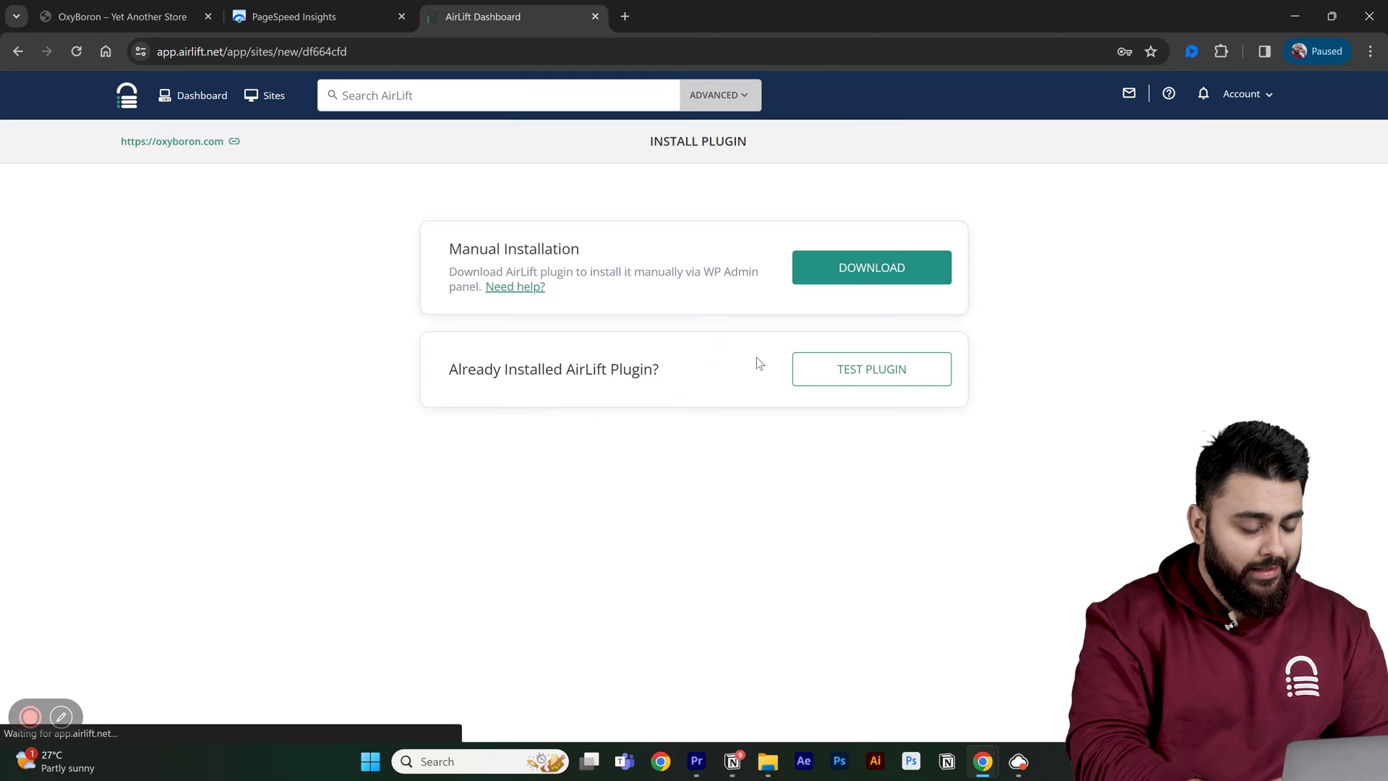
{"action": "left_click", "coordinate": [881, 279]}
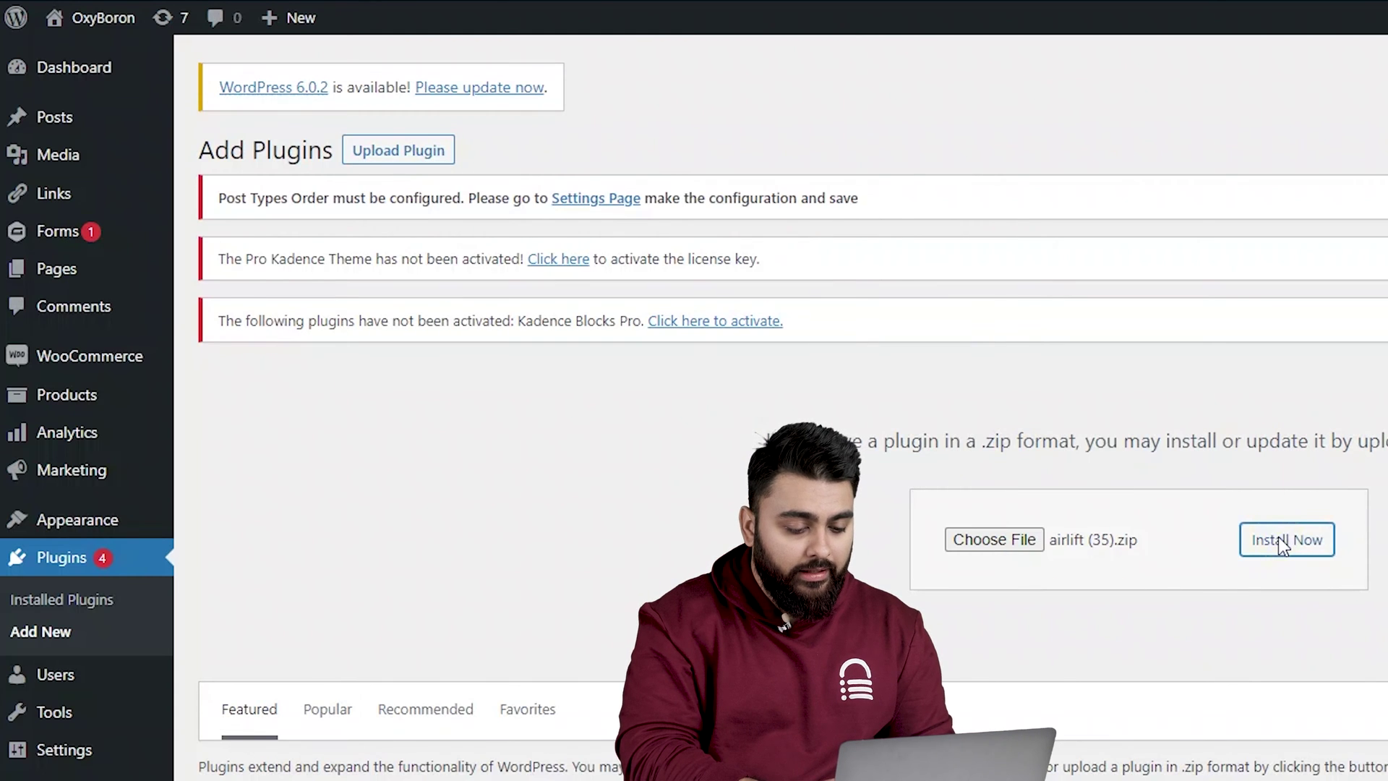
{"action": "left_click", "coordinate": [1278, 538]}
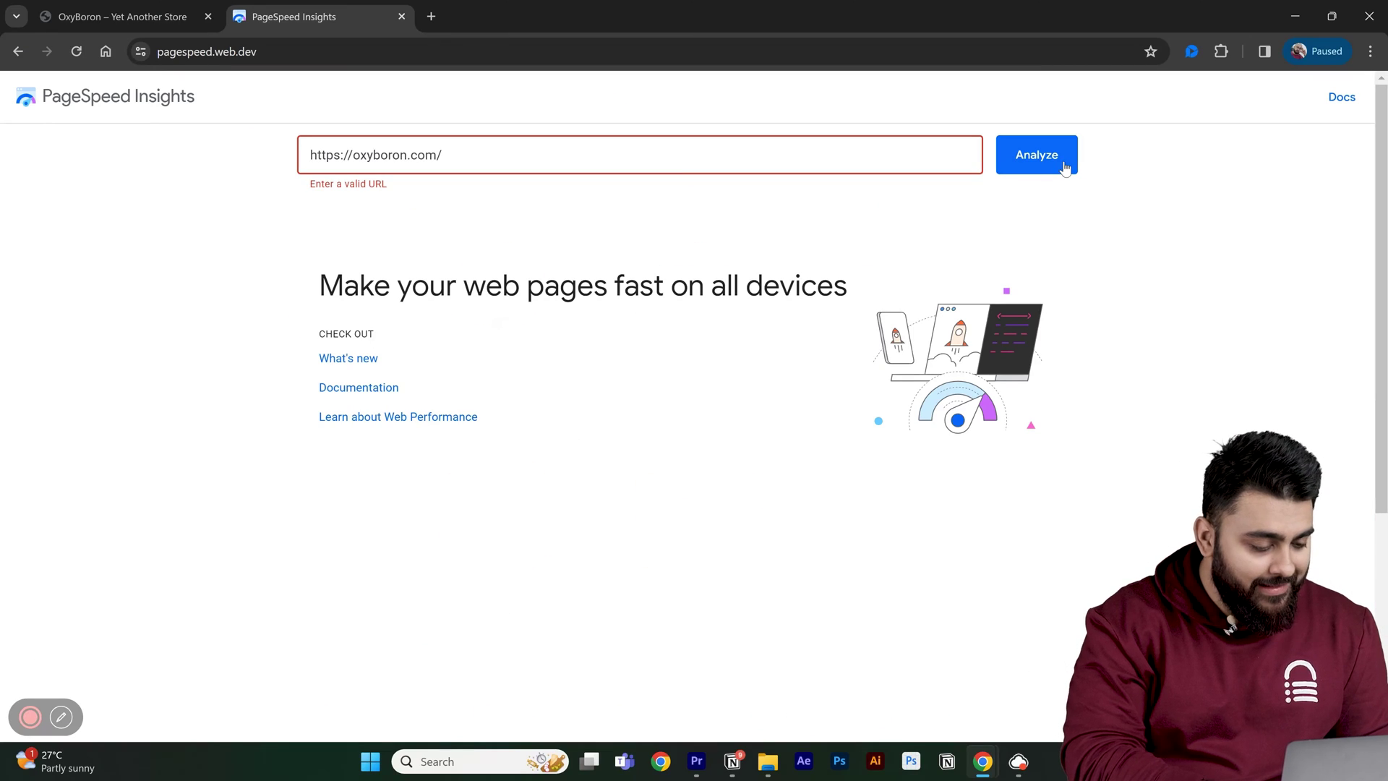
{"action": "left_click", "coordinate": [1065, 169]}
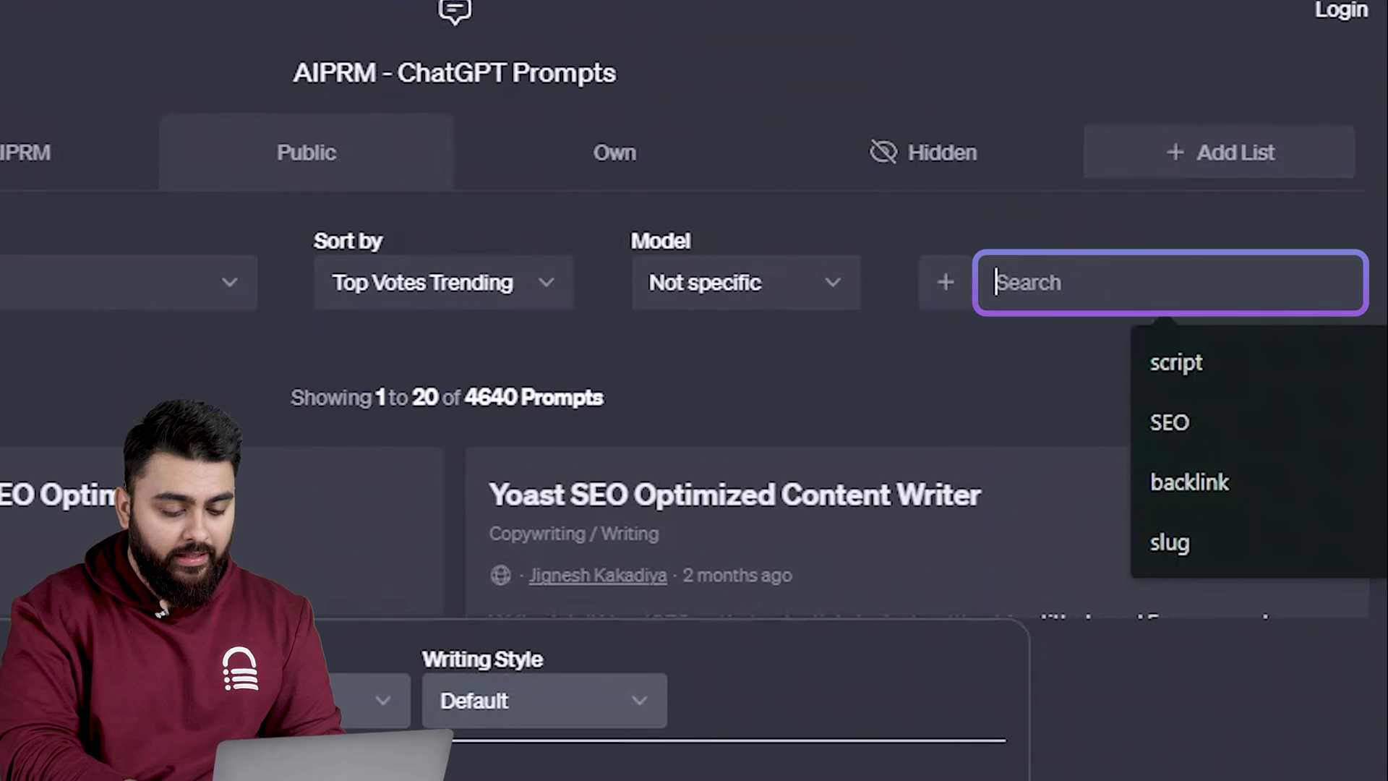
- Search AIPRM's public prompts in ChatGPT for "keyword" and choose the Keyword Strategy prompt
{"action": "type", "text": "keyw"}
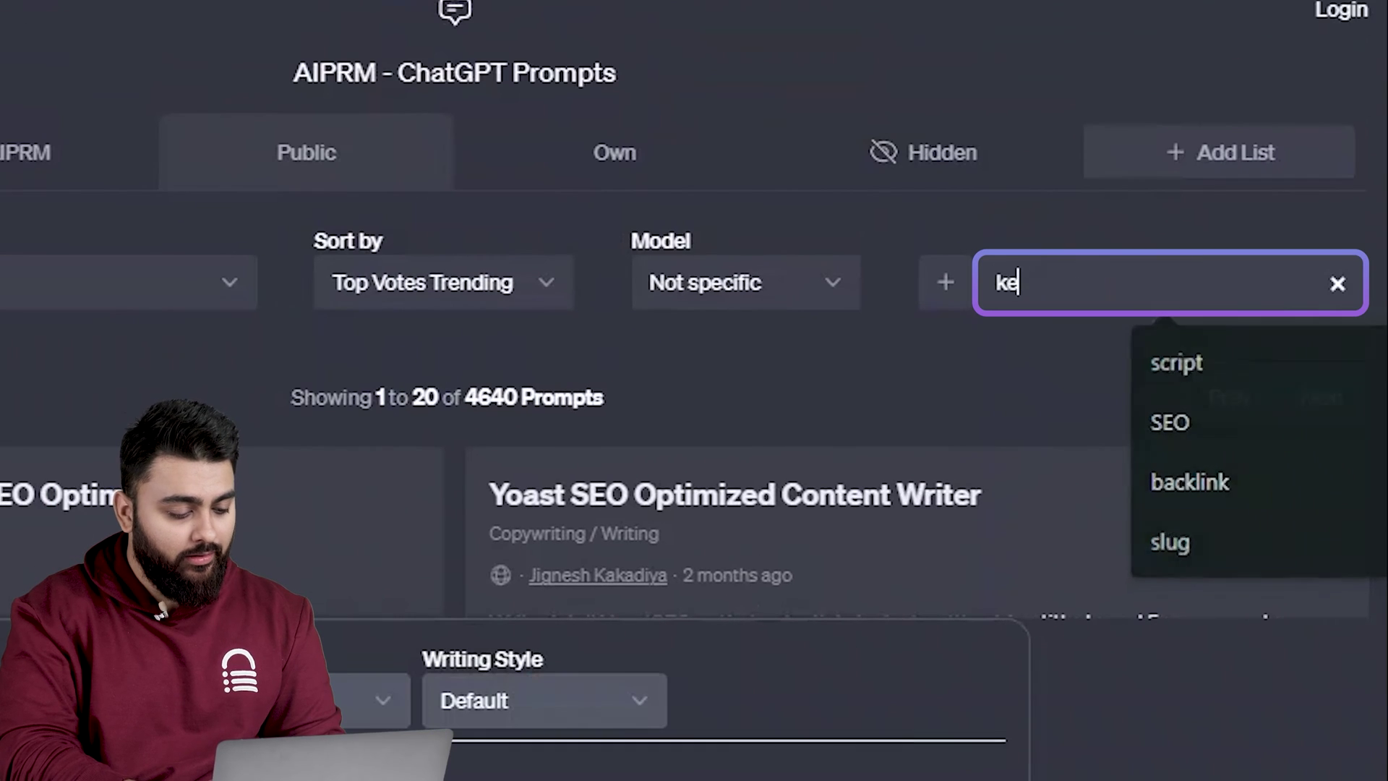
{"action": "type", "text": "or"}
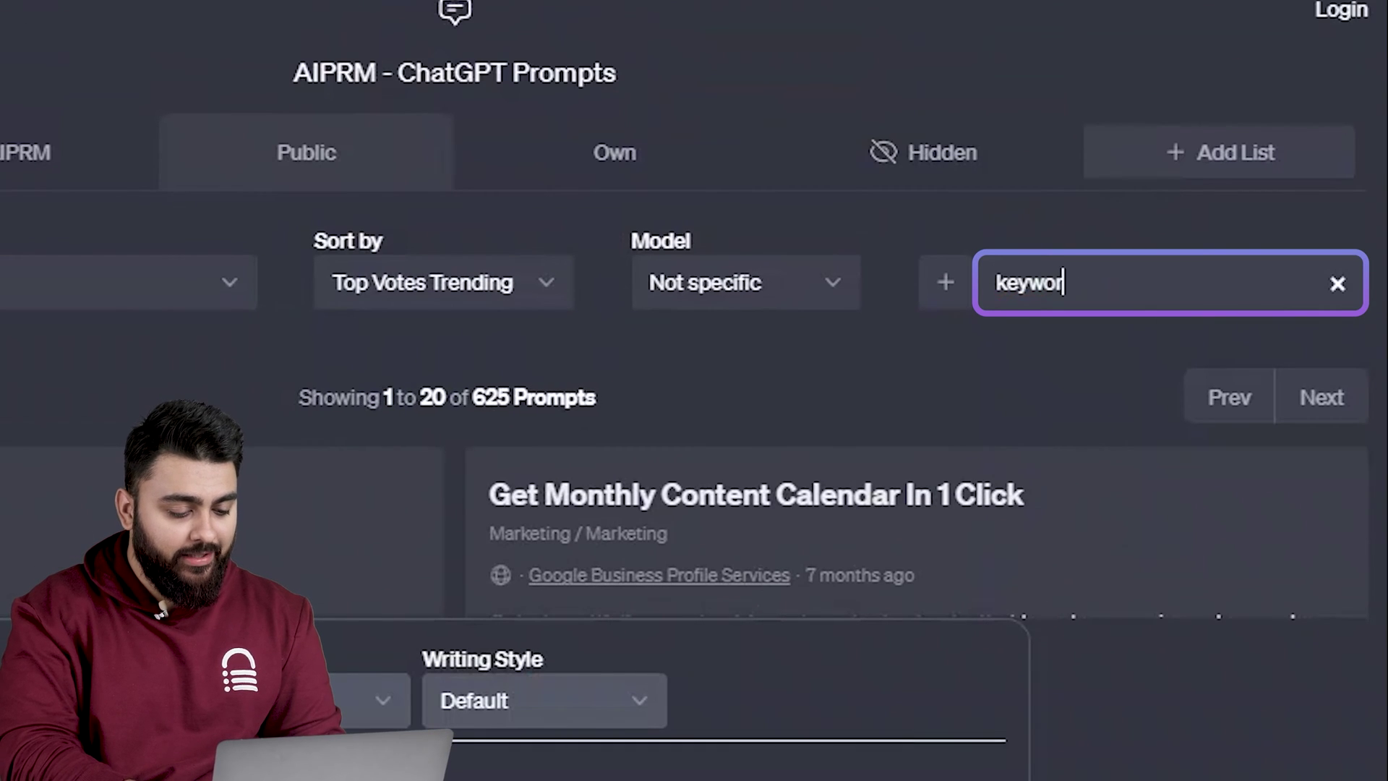
{"action": "type", "text": "d"}
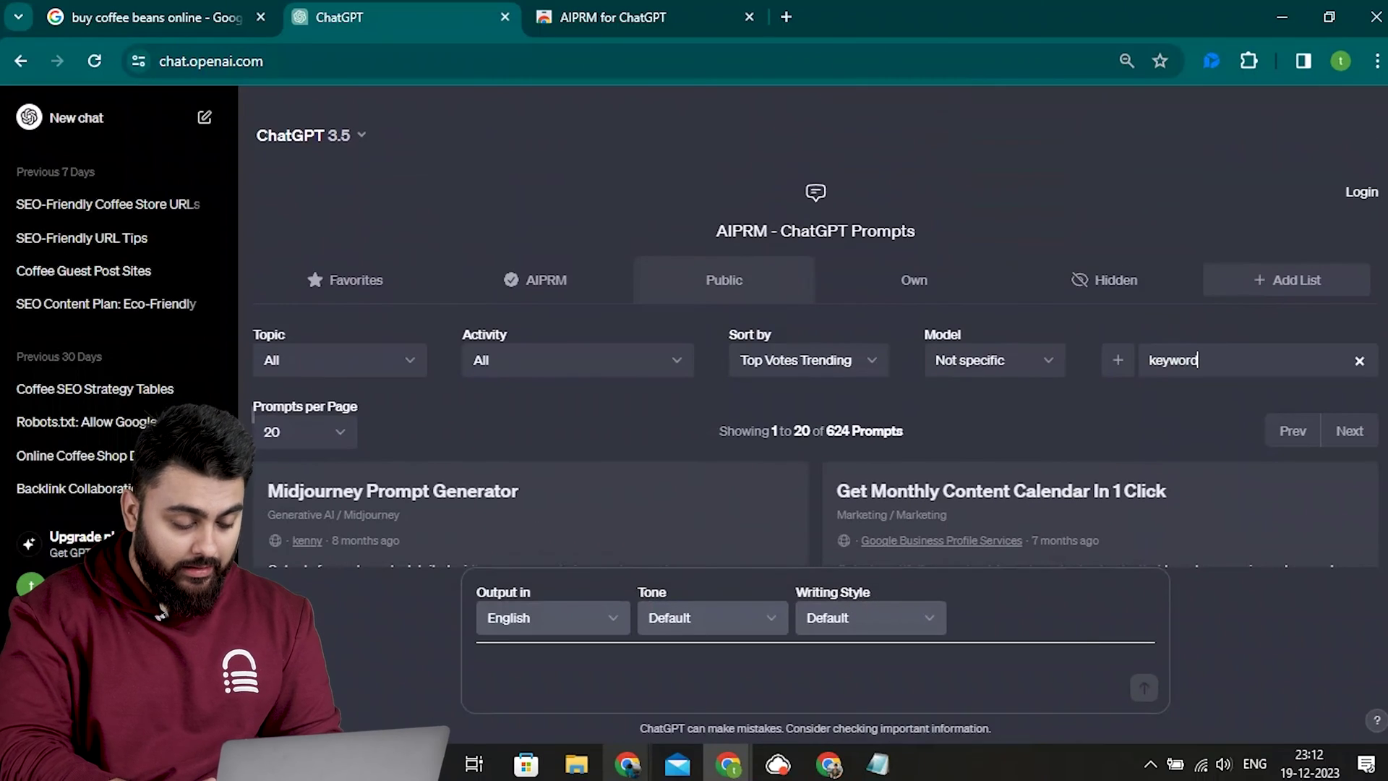
{"action": "scroll", "coordinate": [600, 355], "scroll_direction": "down", "scroll_amount": 5}
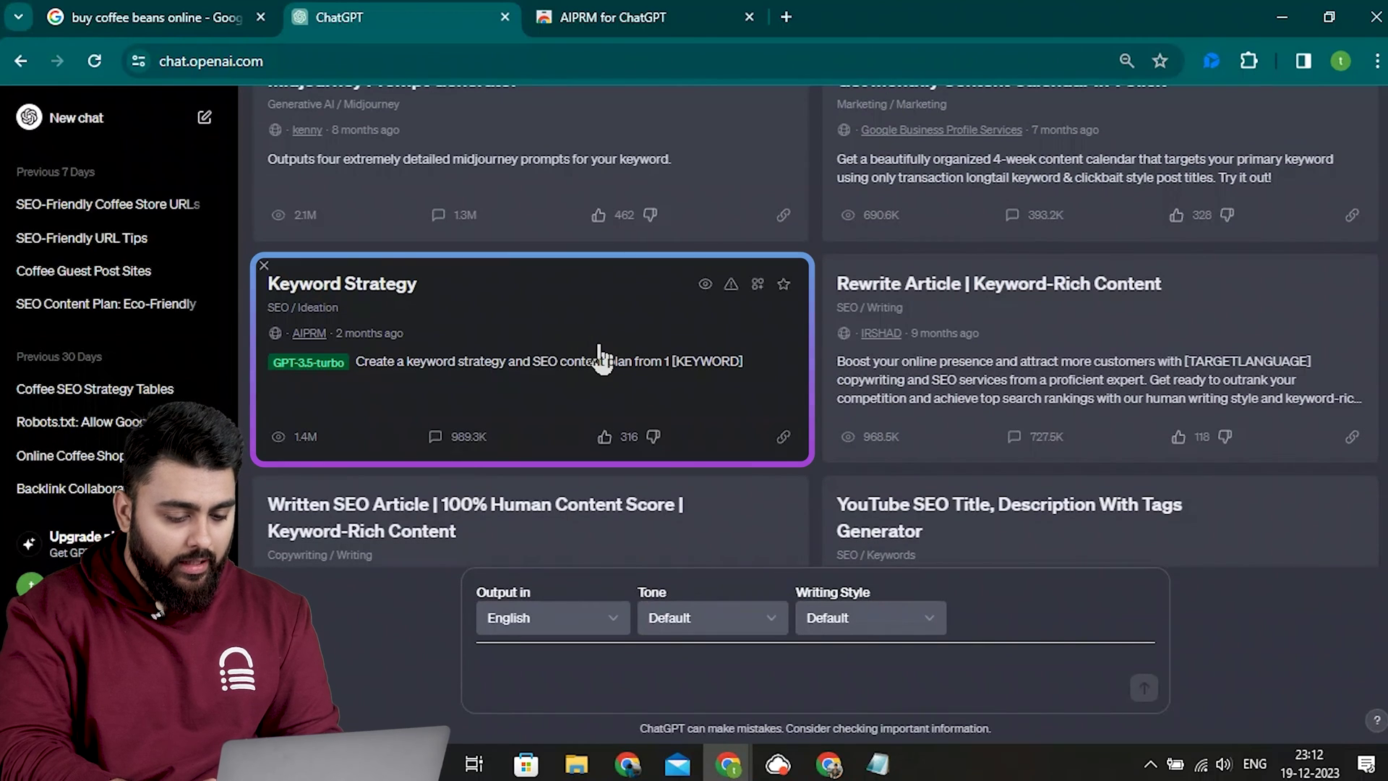
{"action": "left_click", "coordinate": [600, 355]}
- Submit "buy coffee beans" as the keyword for the Keyword Strategy prompt
{"action": "type", "text": "buy coffee"}
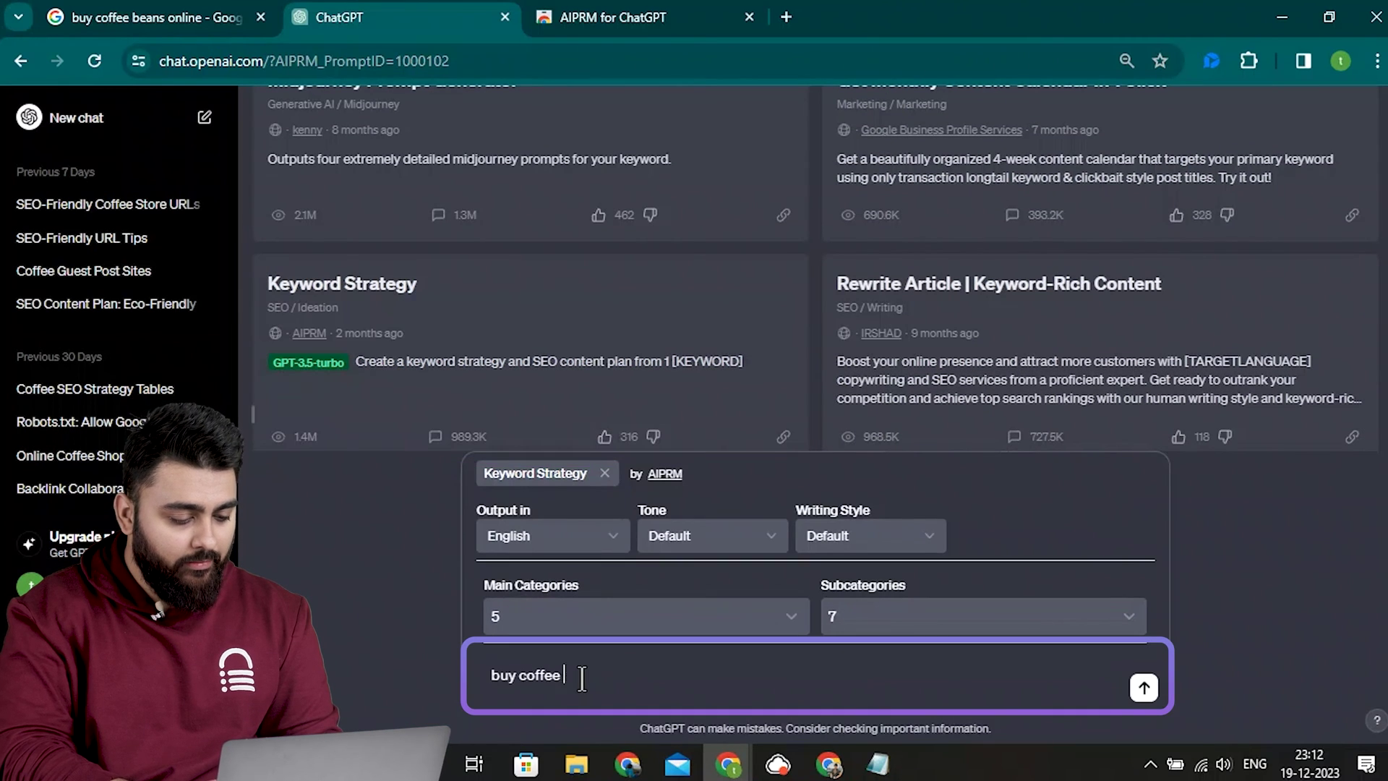
{"action": "type", "text": " beans"}
{"action": "key", "text": "Return"}
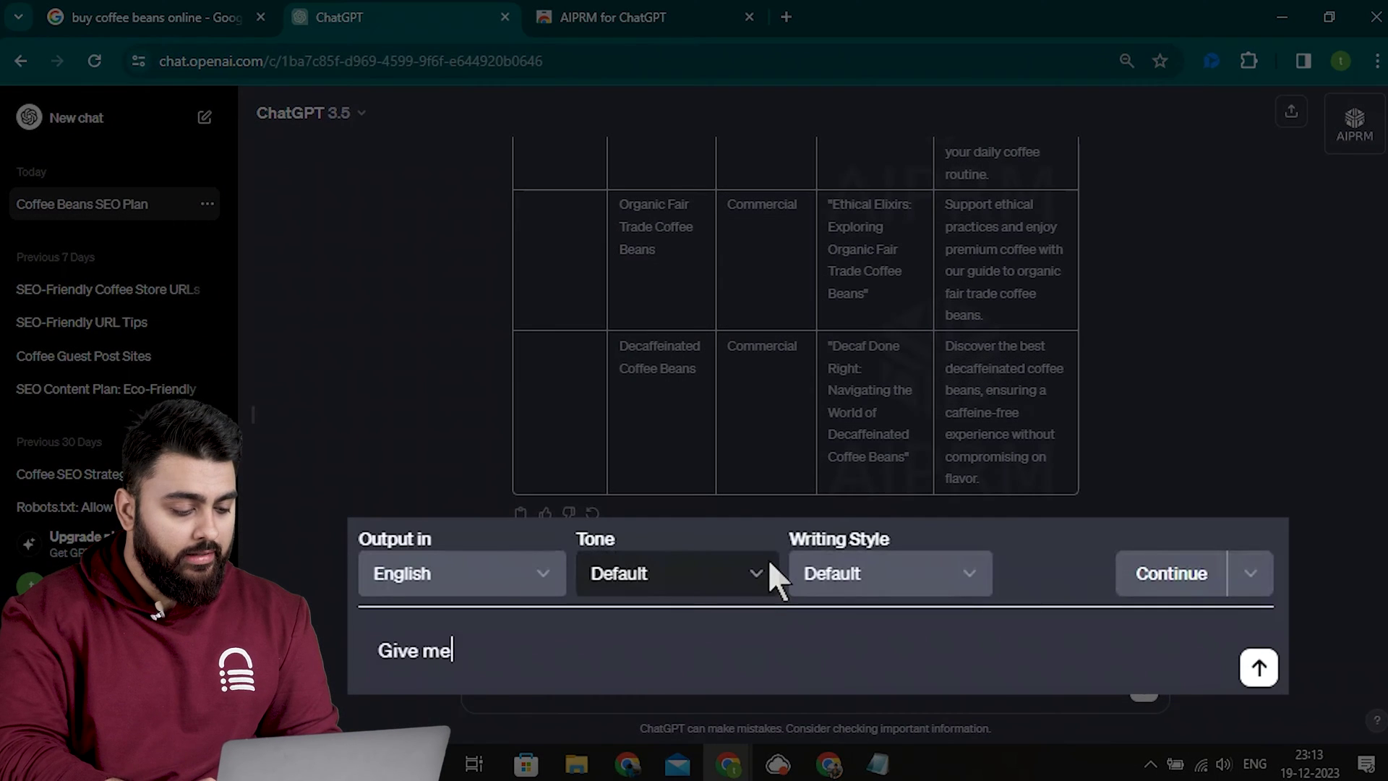
- Ask ChatGPT in the same chat to "Give me more unique keywords"
{"action": "type", "text": "more unique keywords"}
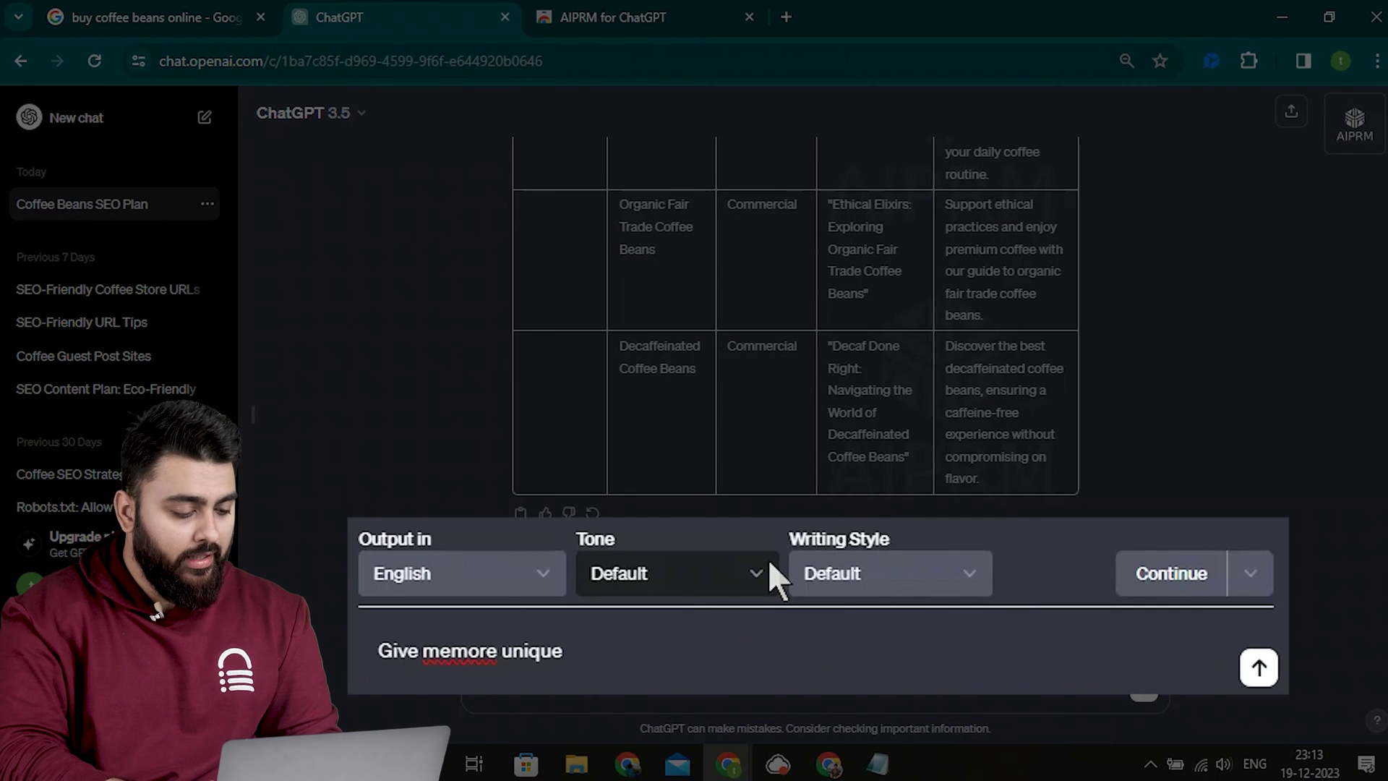
{"action": "key", "text": "ctrl+Left"}
{"action": "key", "text": "ctrl+Left"}
{"action": "key", "text": "ctrl+Left"}
{"action": "key", "text": "Return"}
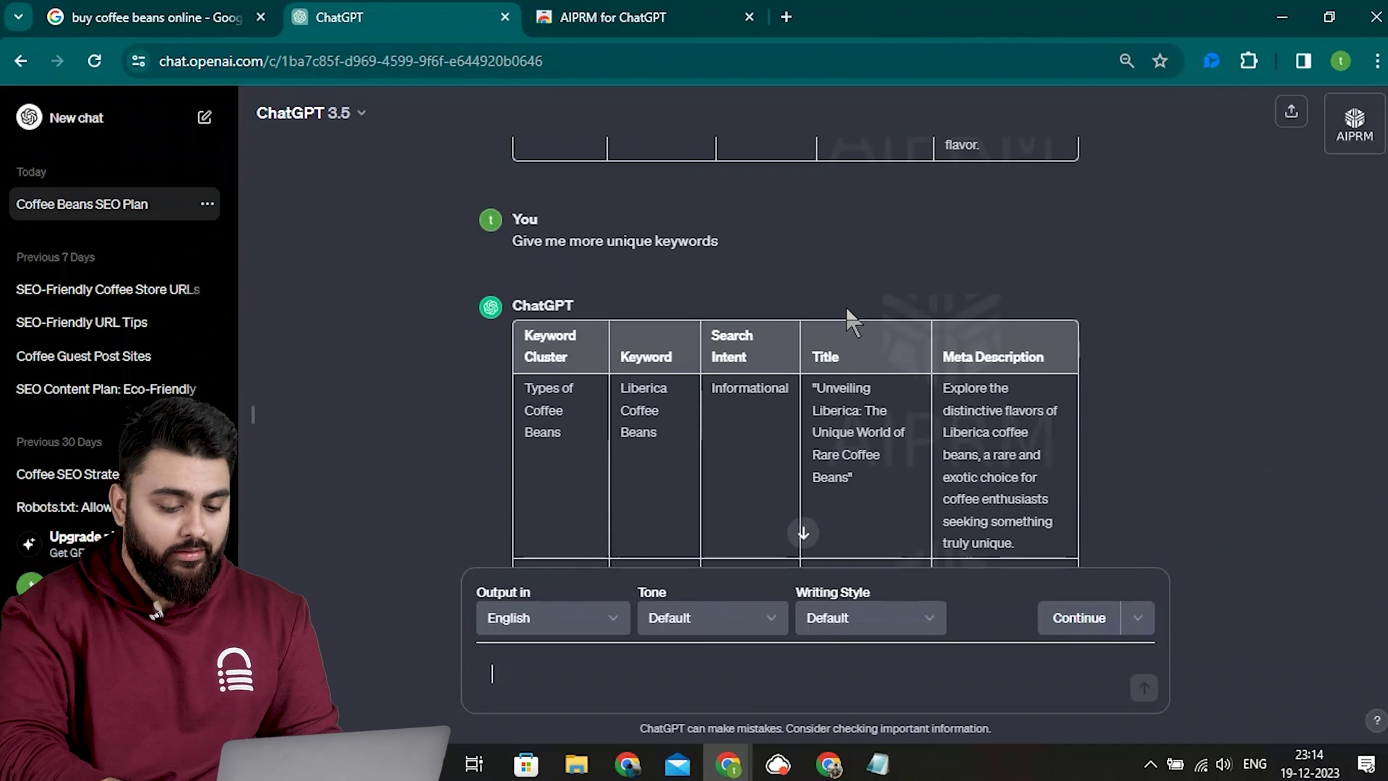
- Copy ChatGPT's table of unique keywords into an untitled Google Sheets spreadsheet
{"action": "left_click_drag", "start_coordinate": [523, 339], "coordinate": [1044, 485]}
{"action": "key", "text": "ctrl+v"}
- Search Google for "google keyword planner" and open the Google Keyword Planner page
{"action": "left_click", "coordinate": [601, 409]}
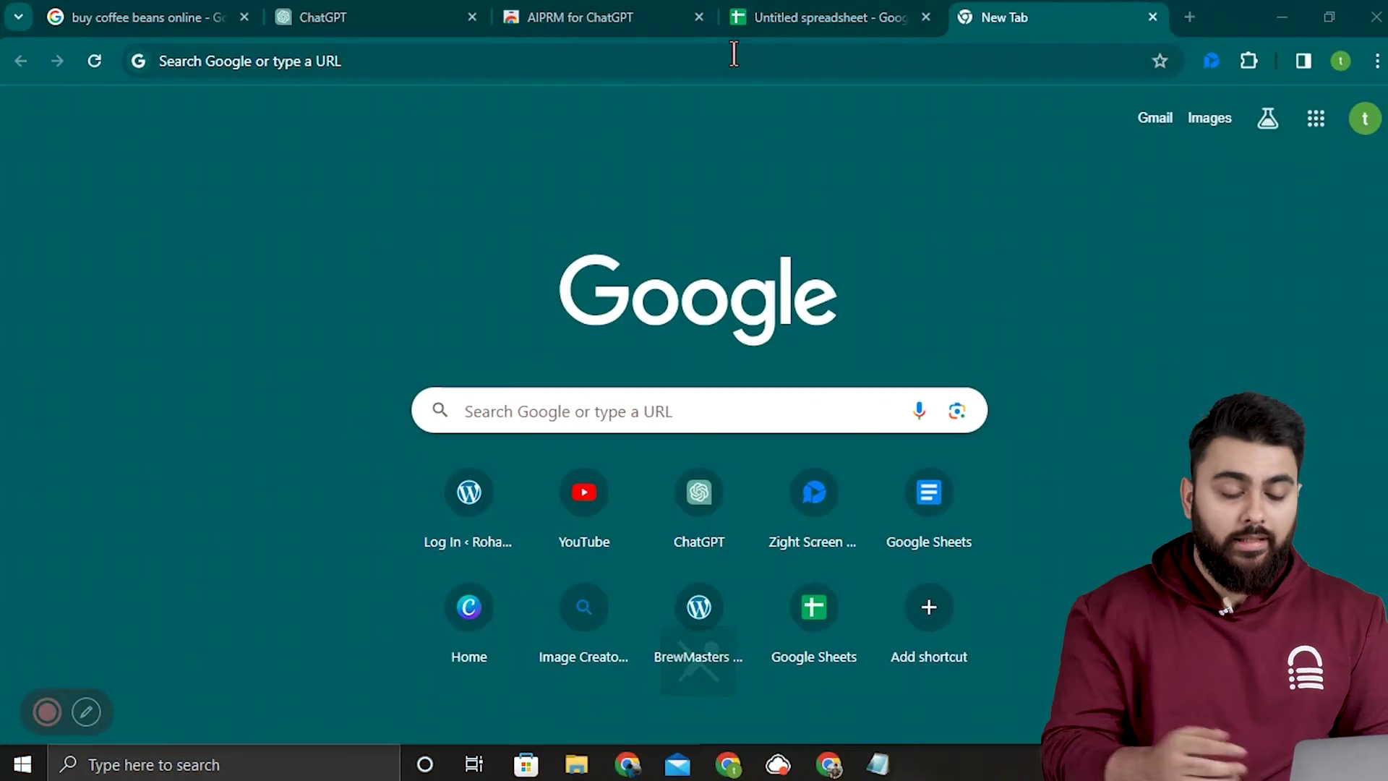
{"action": "type", "text": "Goog"}
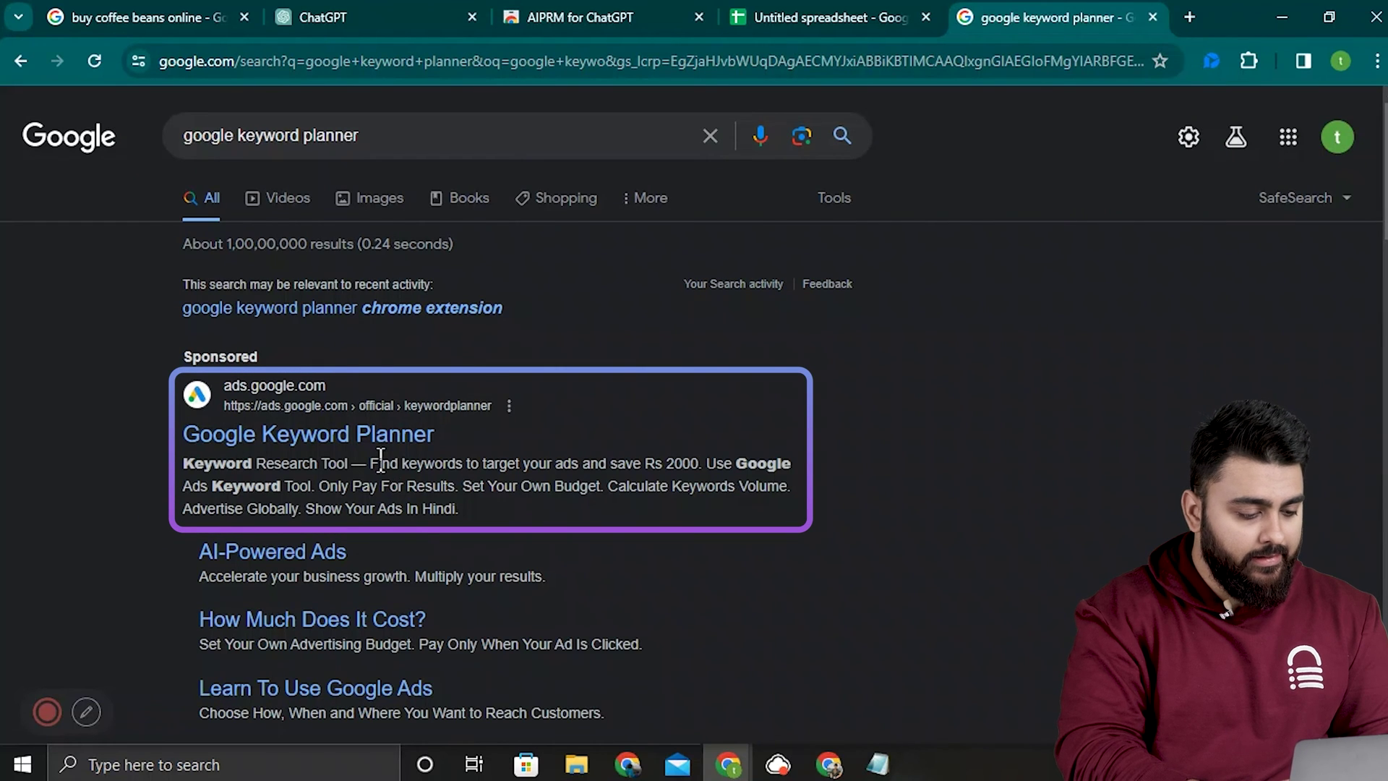
{"action": "left_click", "coordinate": [311, 434]}
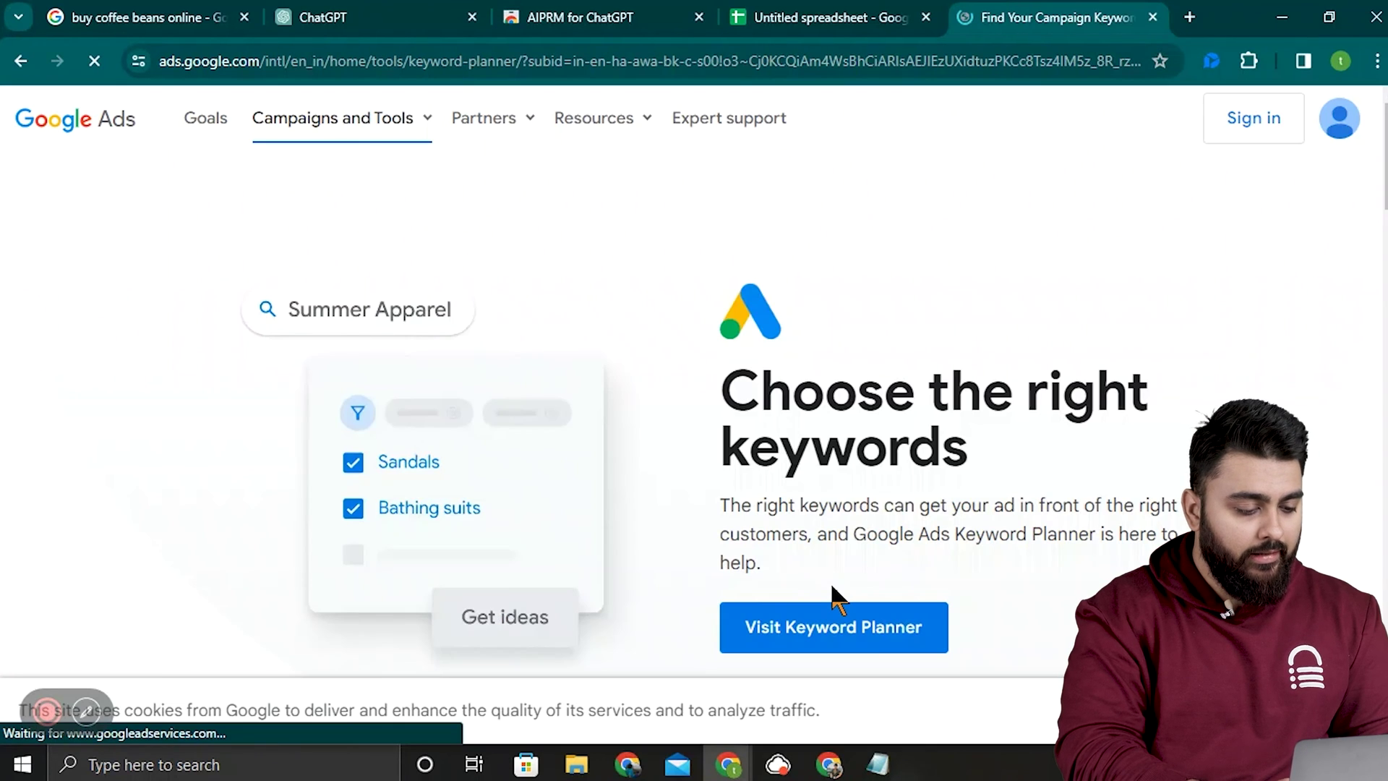
- Open Keyword Planner in Google Ads and start discovering new keywords
{"action": "left_click", "coordinate": [880, 626]}
{"action": "left_click", "coordinate": [866, 619]}
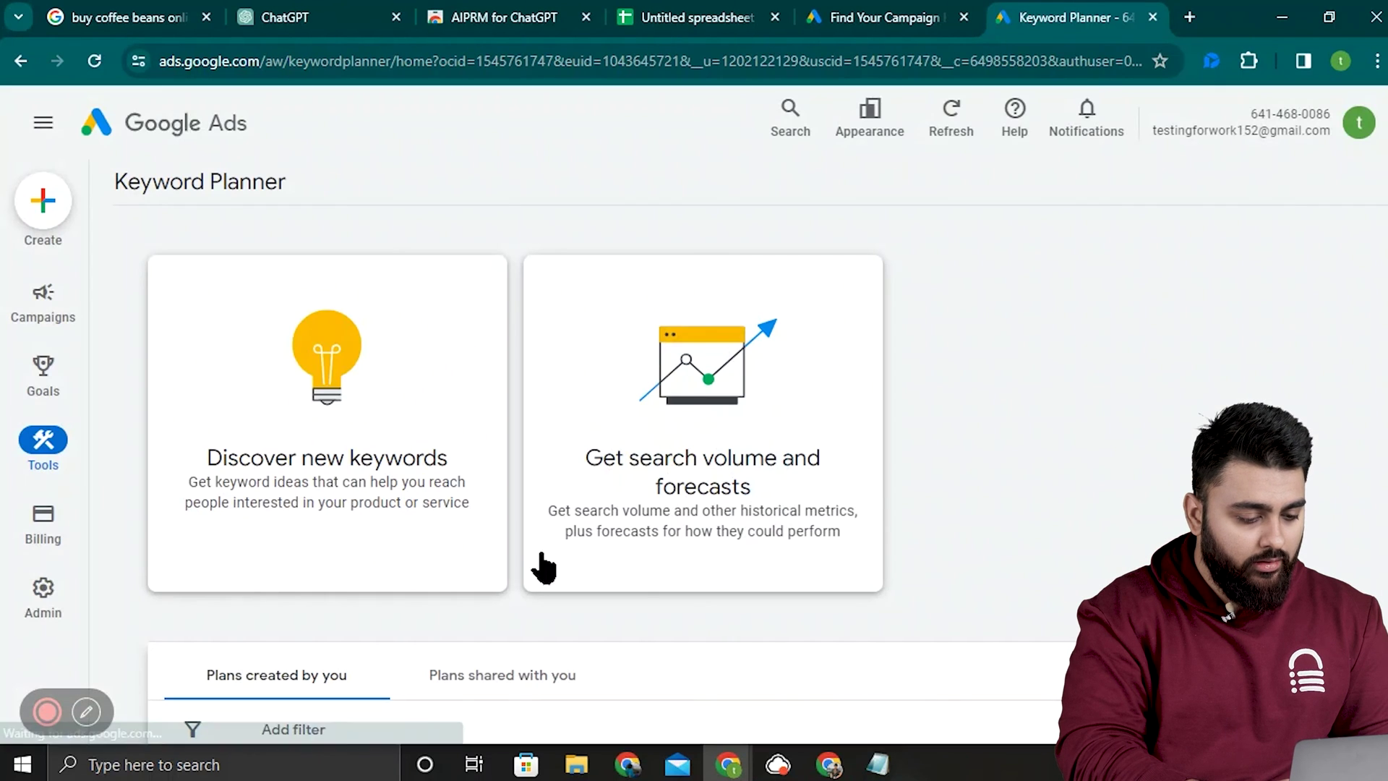
{"action": "left_click", "coordinate": [439, 553]}
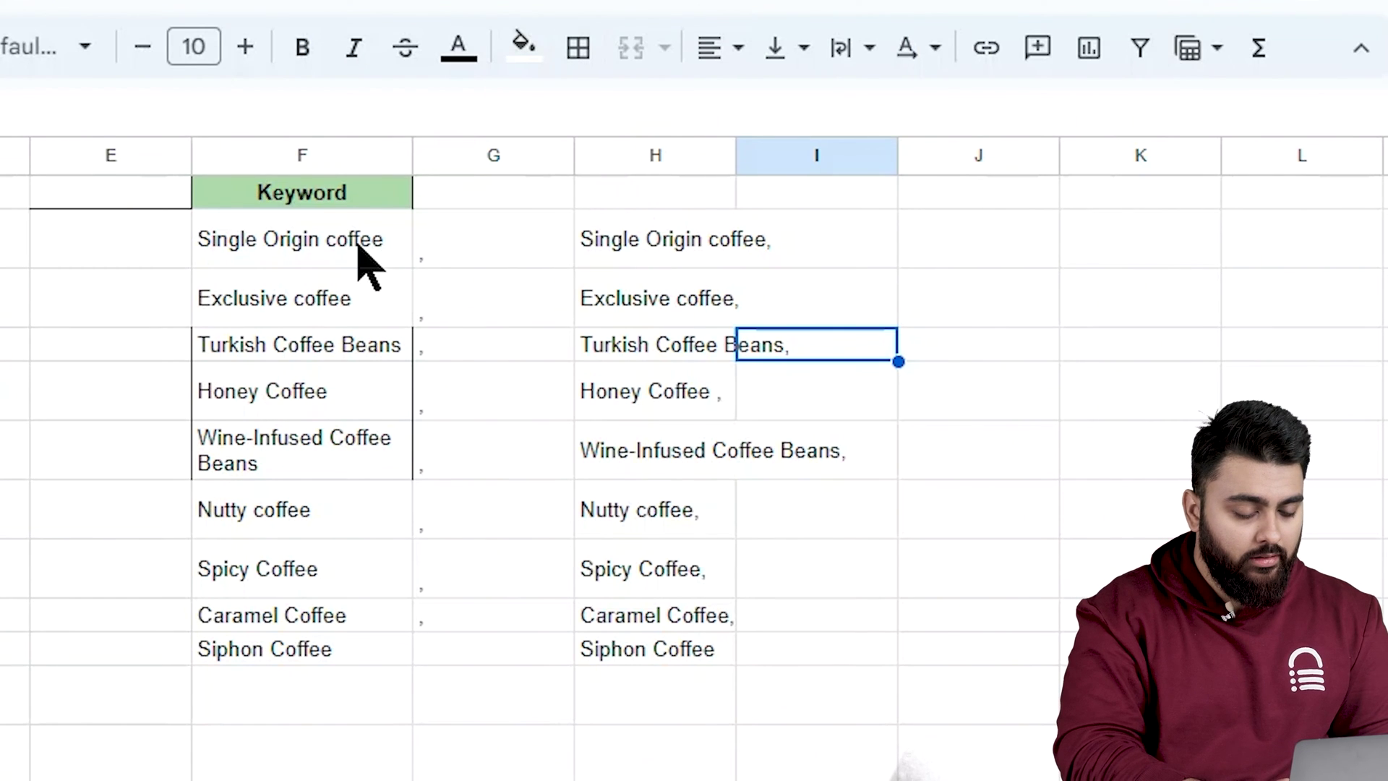
- Enter the spreadsheet's comma-separated coffee keywords, Single Origin coffee through Siphon Coffee, as seed keywords and get the results
{"action": "left_click_drag", "start_coordinate": [360, 246], "coordinate": [319, 660]}
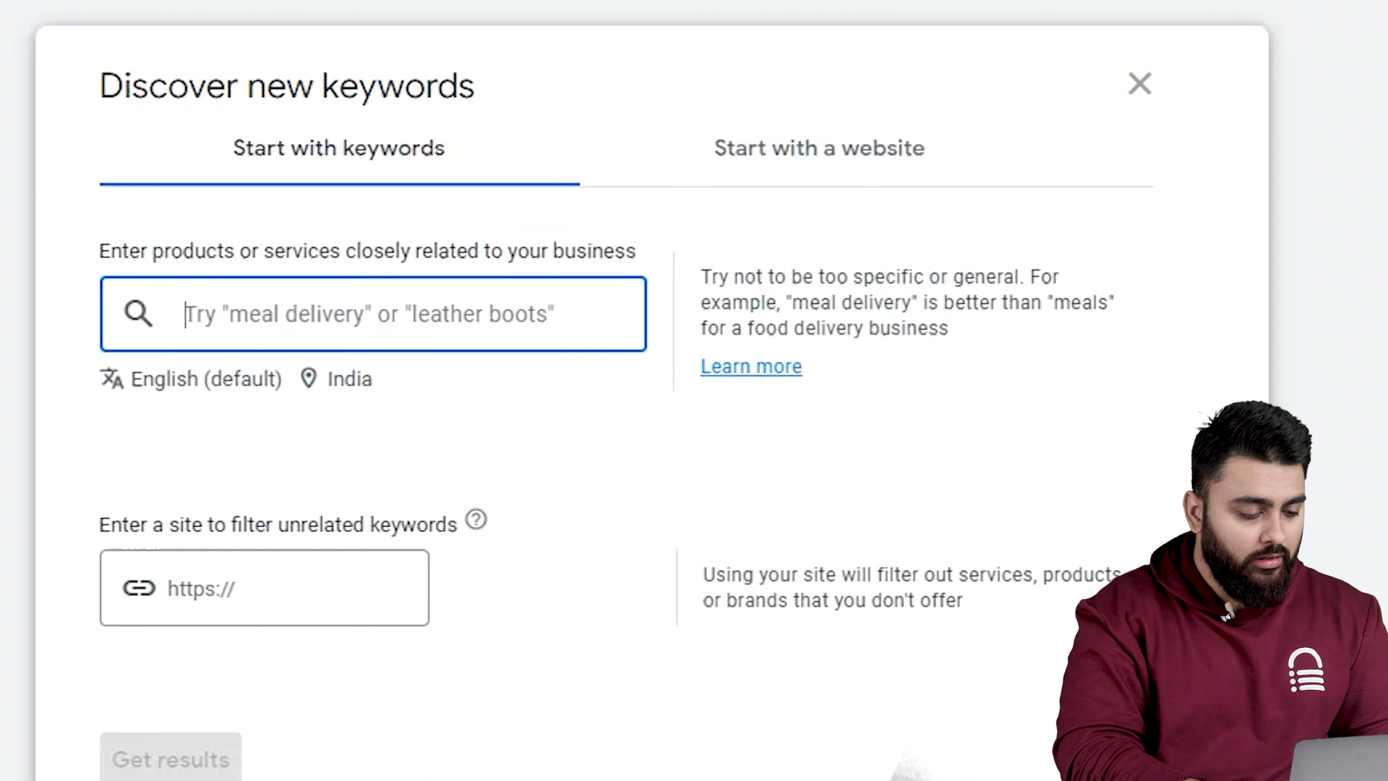
{"action": "key", "text": "ctrl+v"}
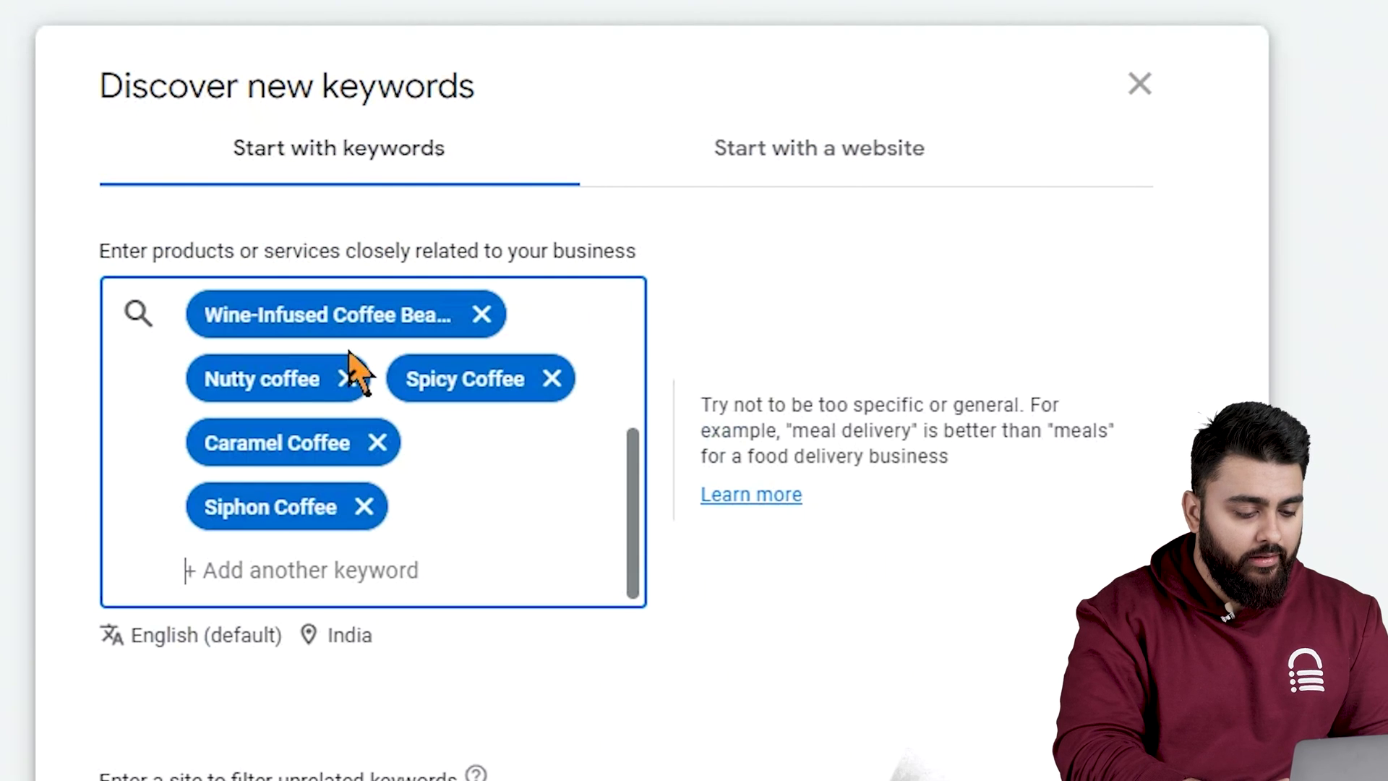
{"action": "scroll", "coordinate": [860, 560], "scroll_direction": "down", "scroll_amount": 4}
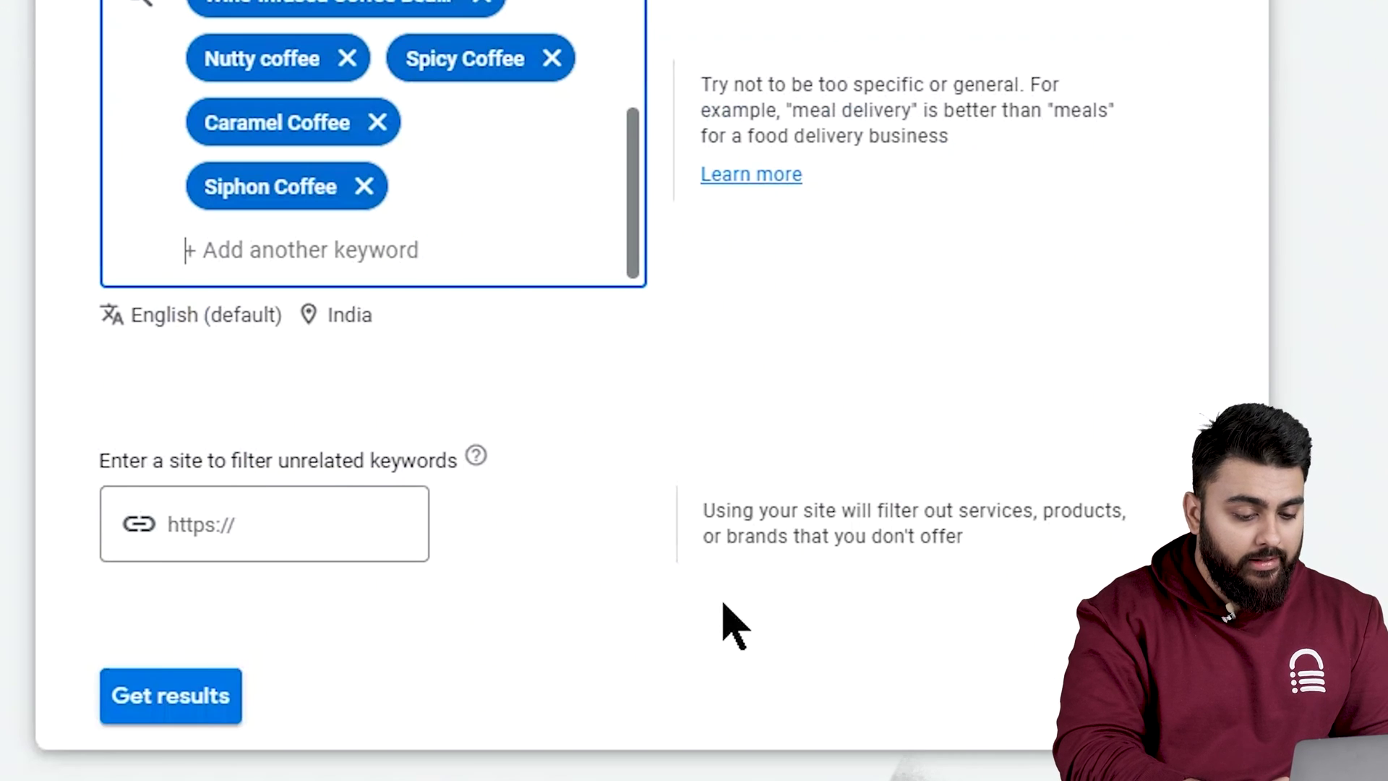
{"action": "left_click", "coordinate": [190, 700]}
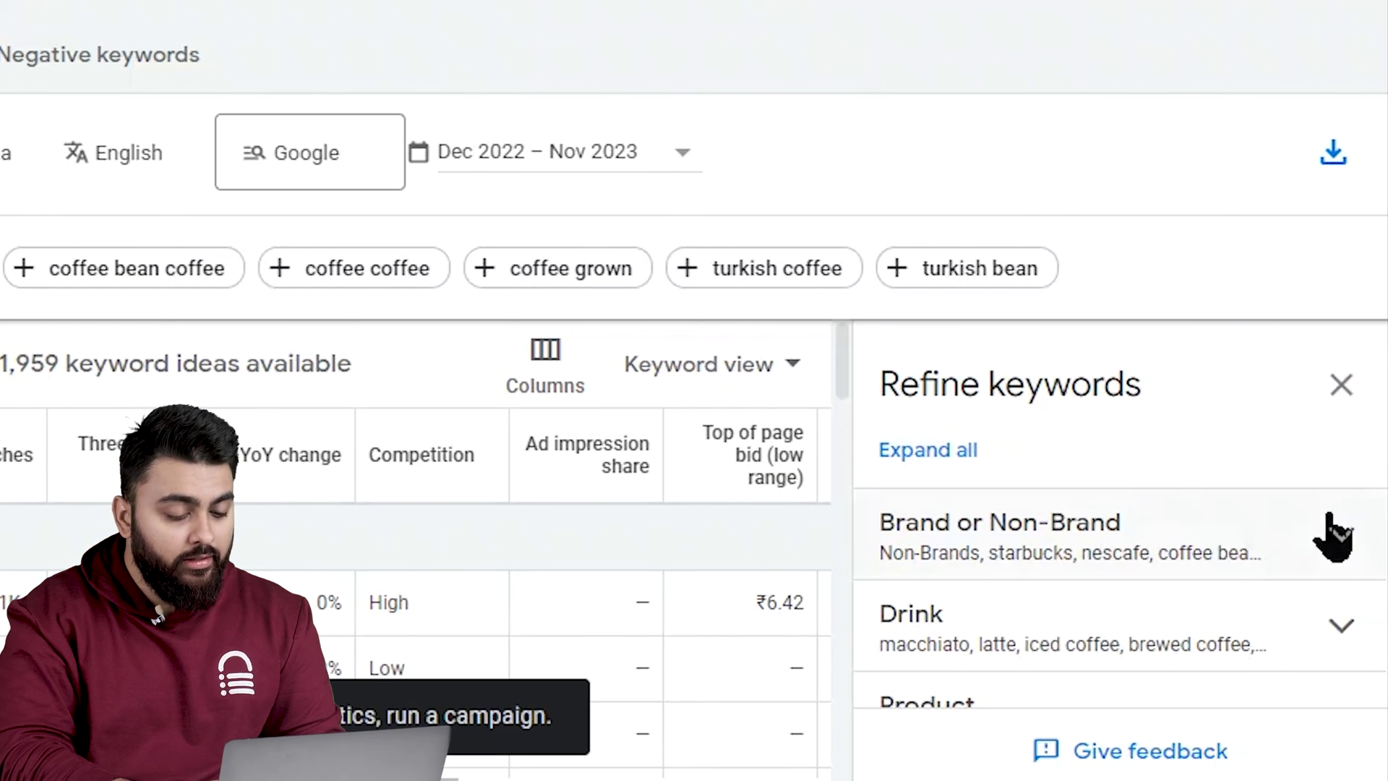
- Refine the keyword ideas by excluding all Brand keywords, including starbucks, nescafe and nespresso, and close the refinement options
{"action": "left_click", "coordinate": [1354, 558]}
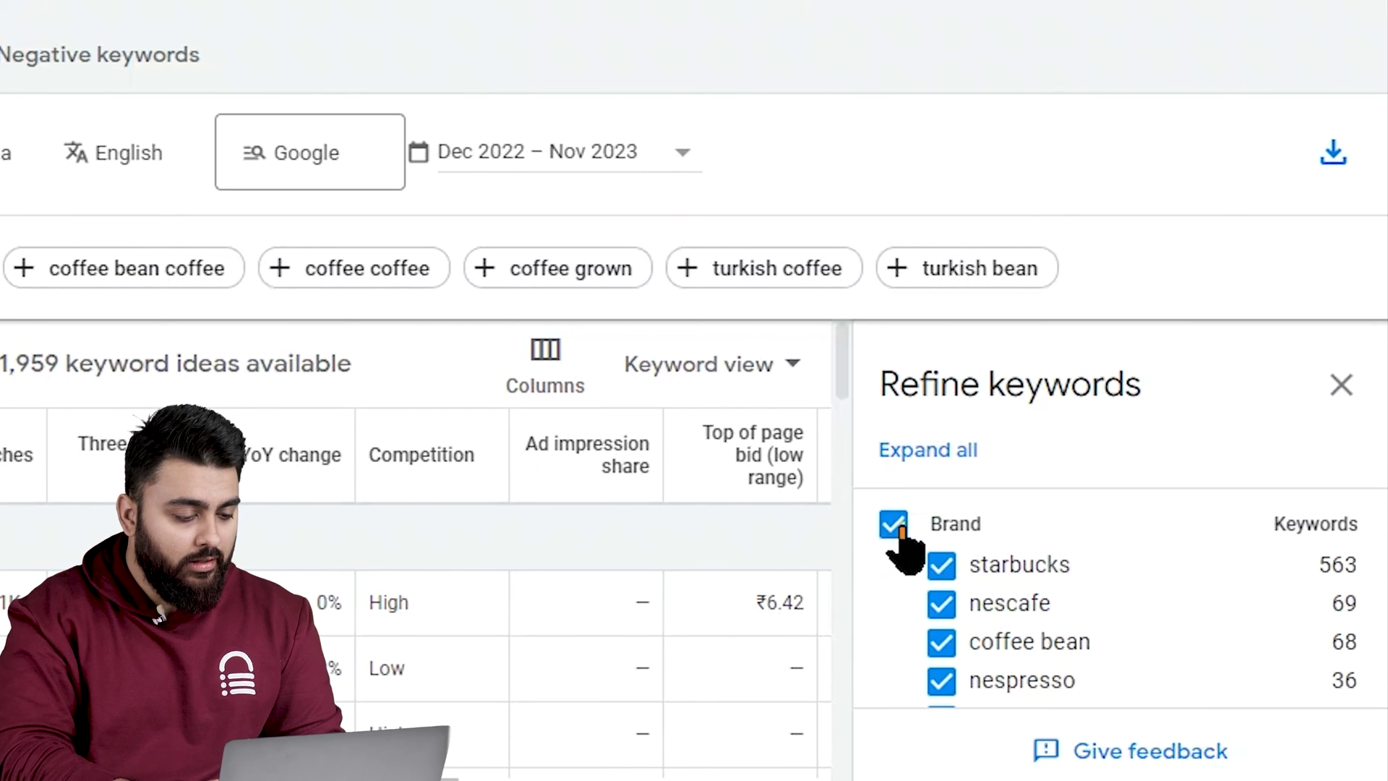
{"action": "left_click", "coordinate": [896, 529]}
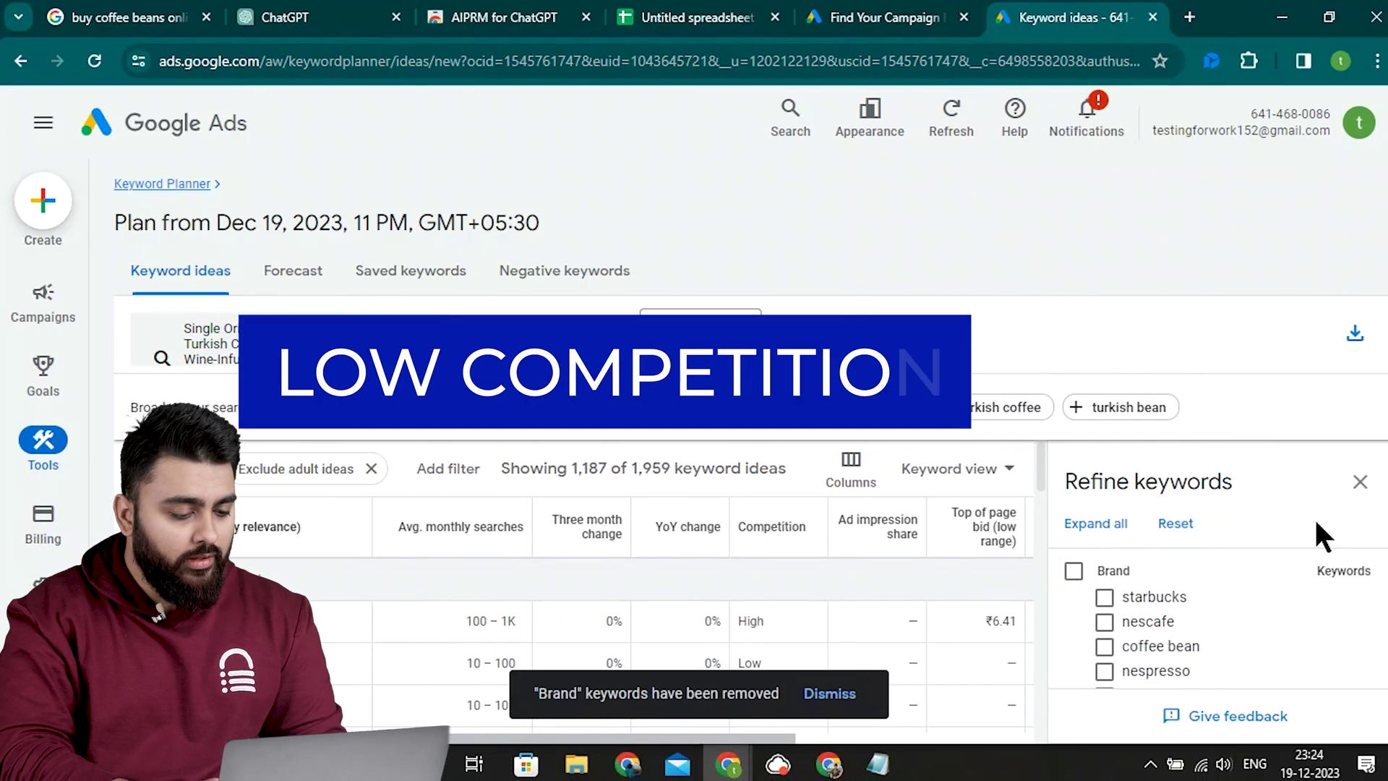
{"action": "left_click", "coordinate": [1360, 481]}
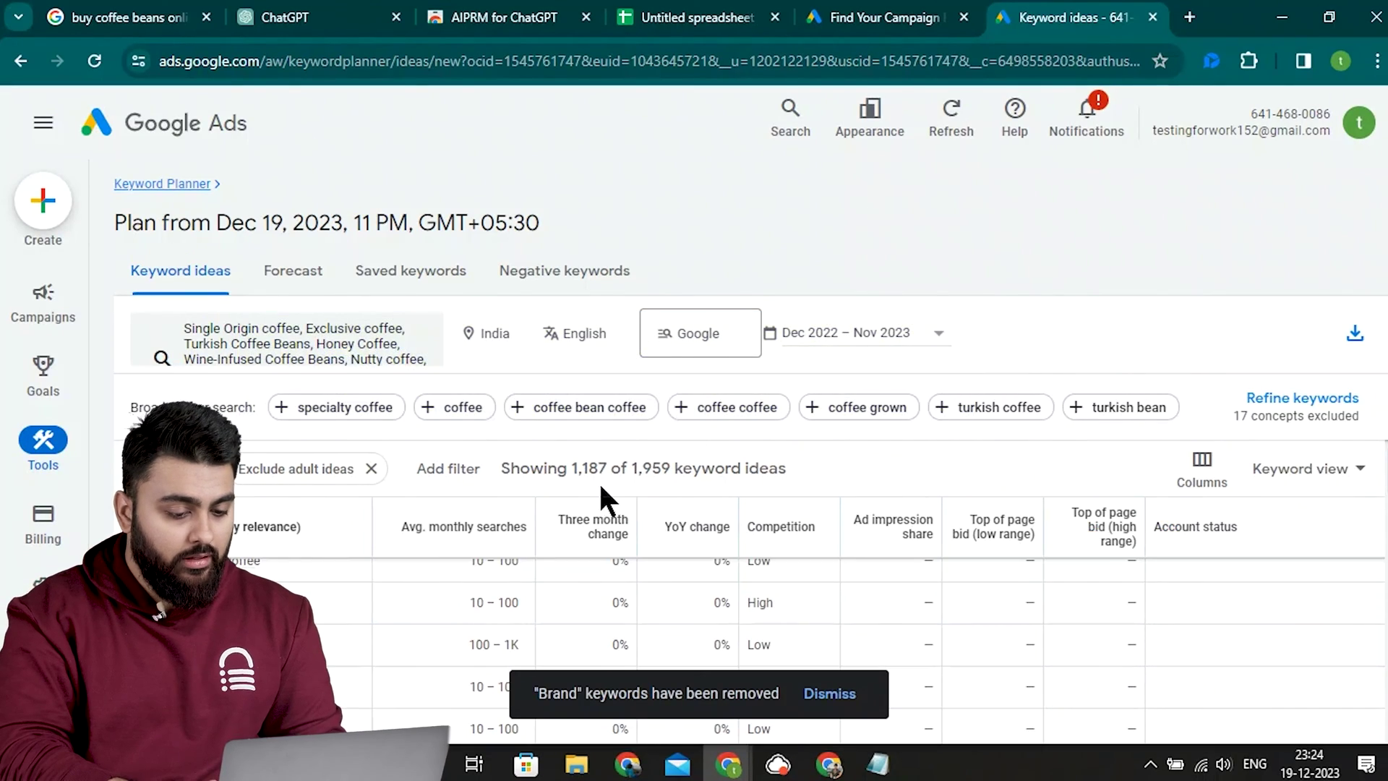
- Filter the keyword ideas to Low competition and sort them by average monthly searches
{"action": "left_click", "coordinate": [605, 500]}
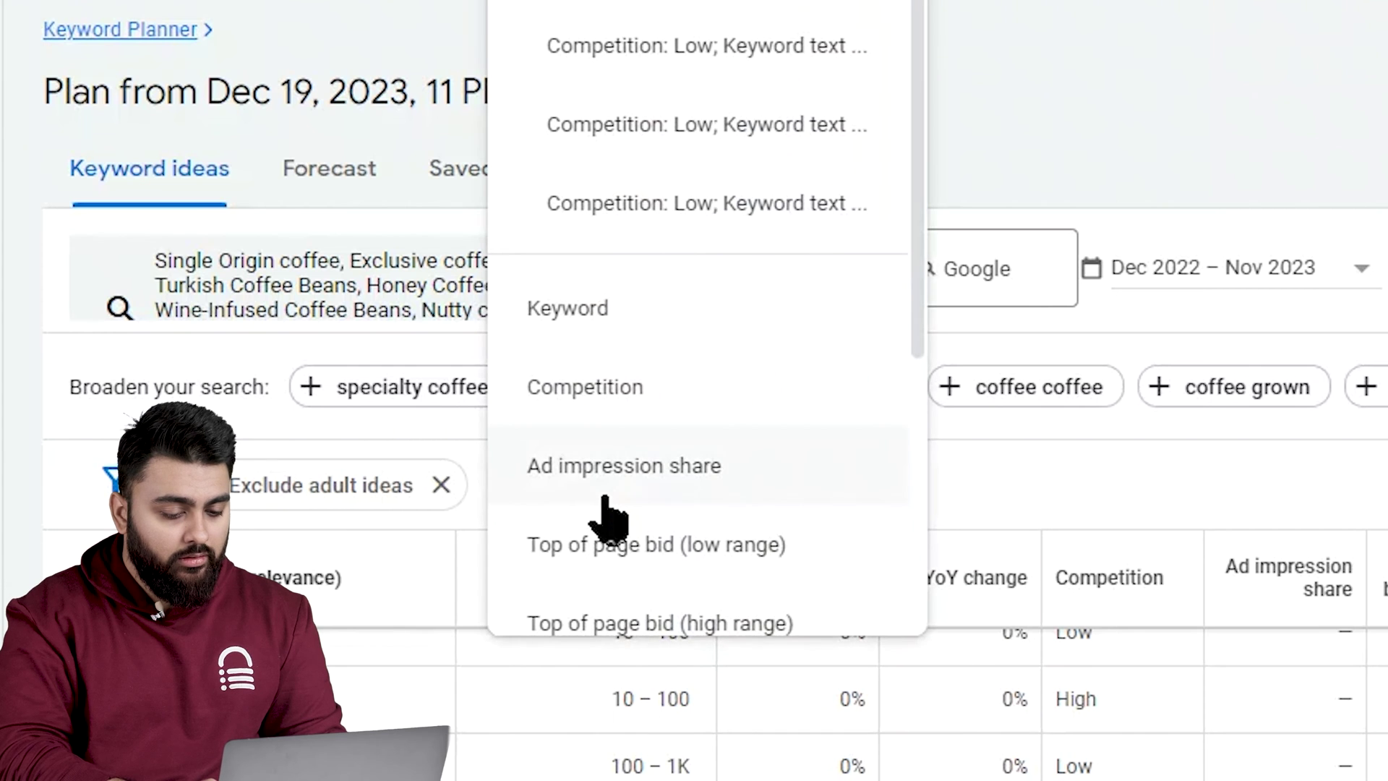
{"action": "left_click", "coordinate": [689, 397]}
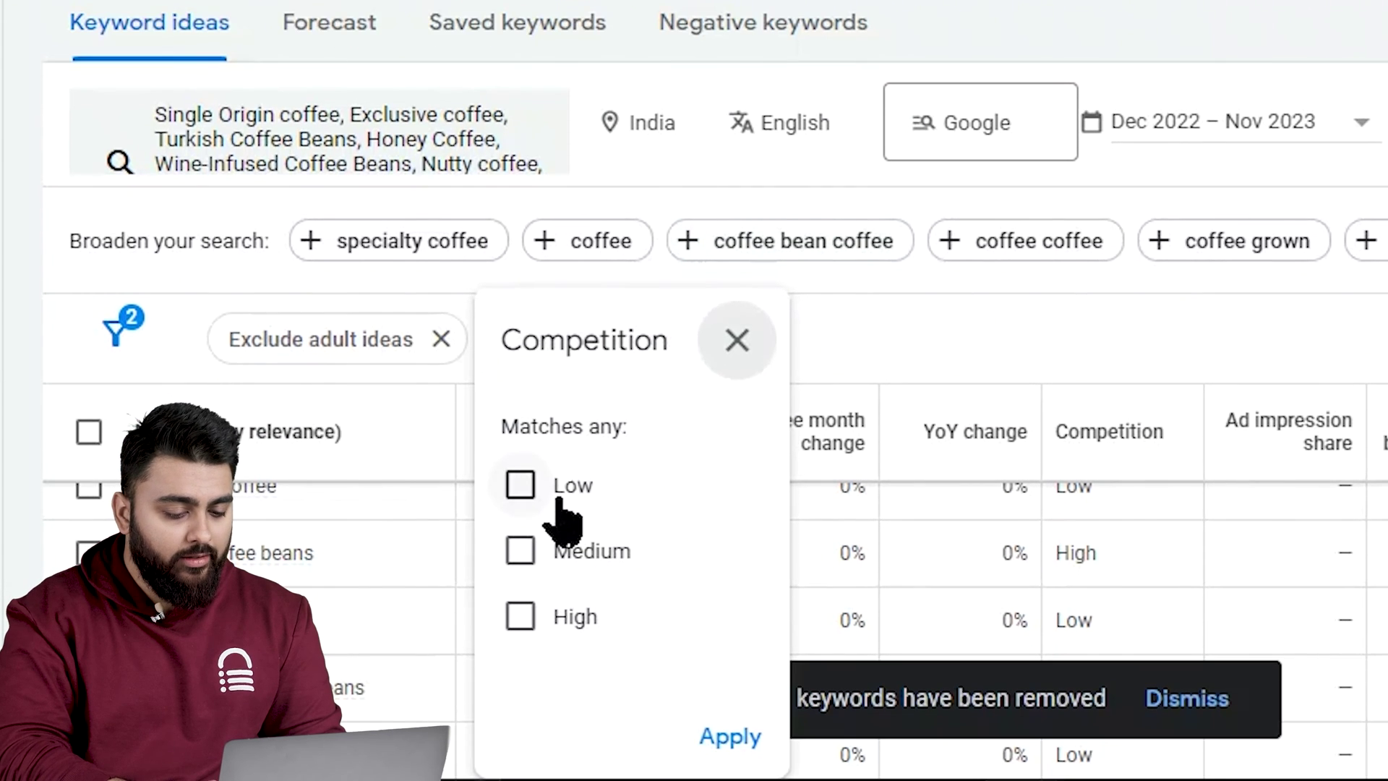
{"action": "left_click", "coordinate": [520, 631]}
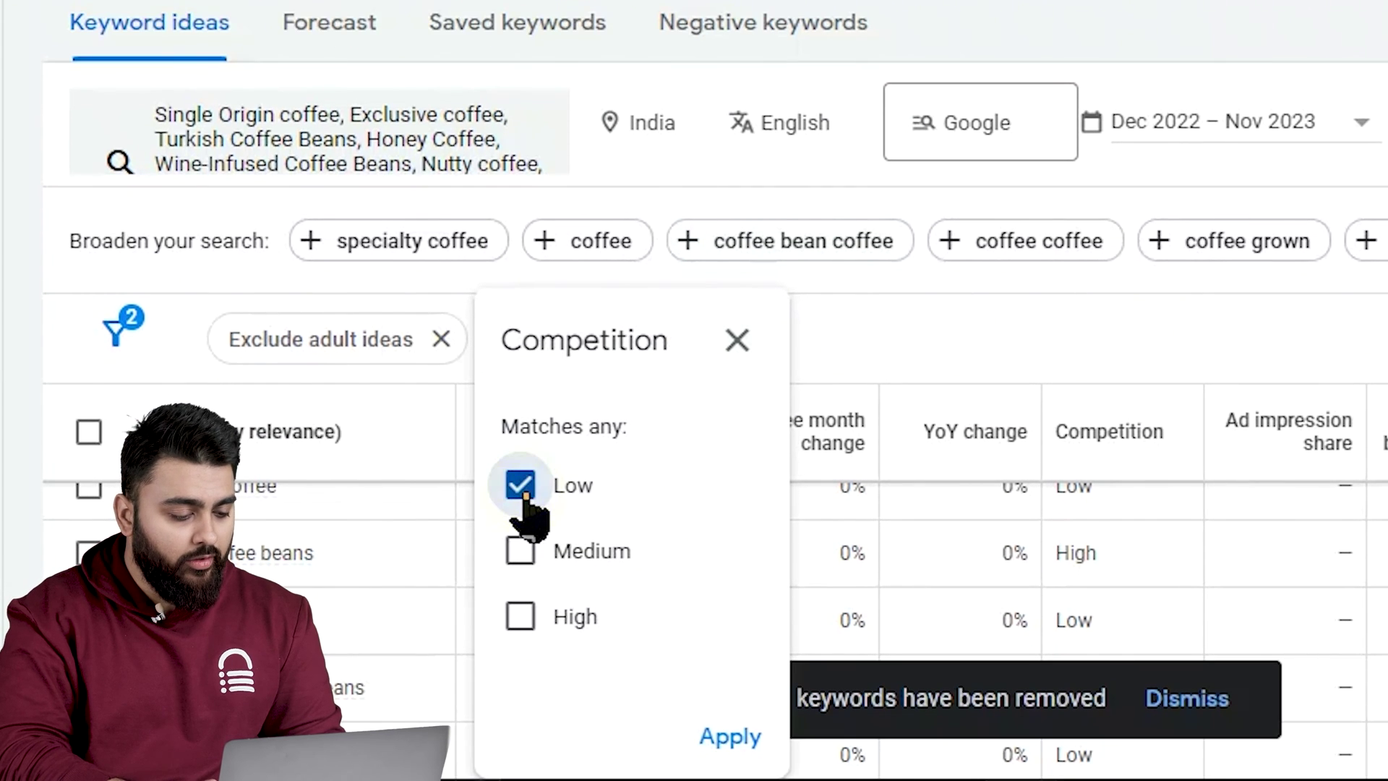
{"action": "left_click", "coordinate": [730, 738]}
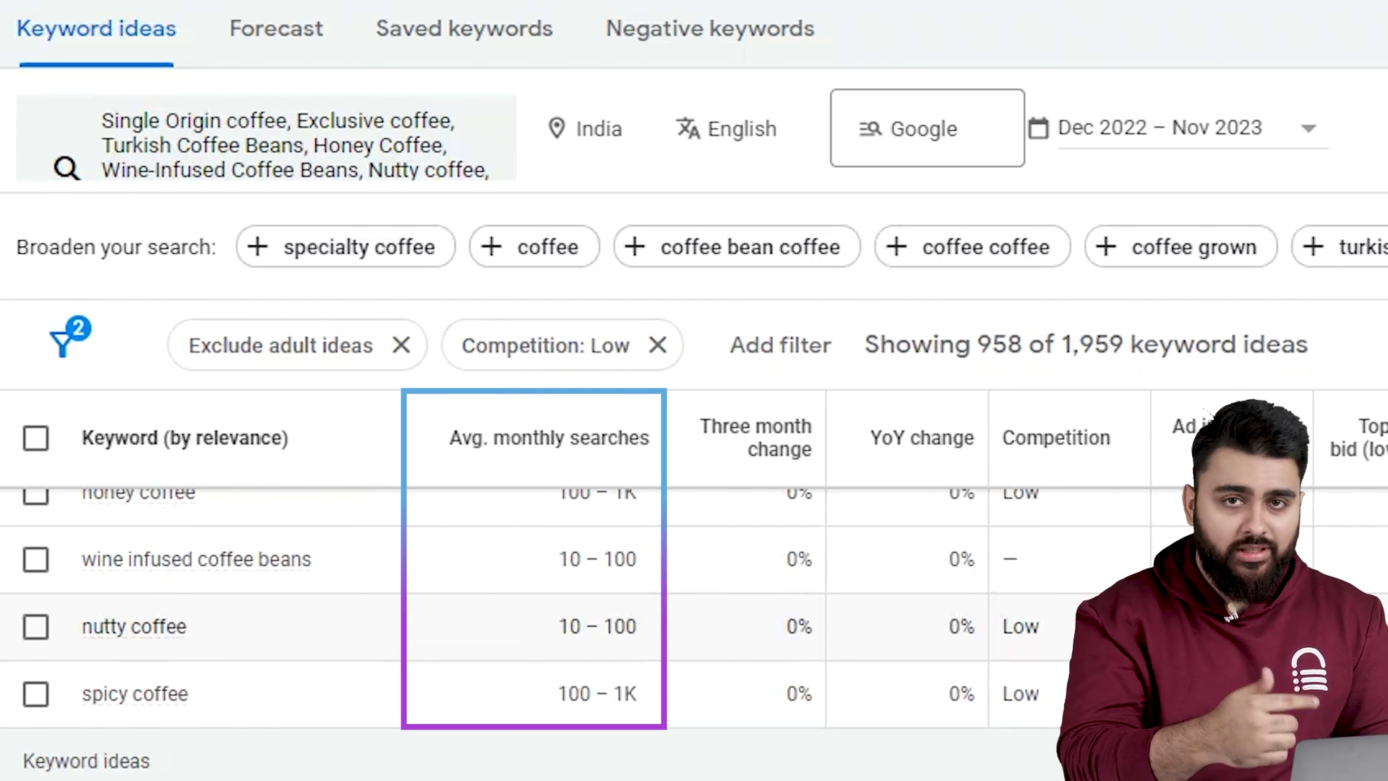
{"action": "left_click", "coordinate": [589, 442]}
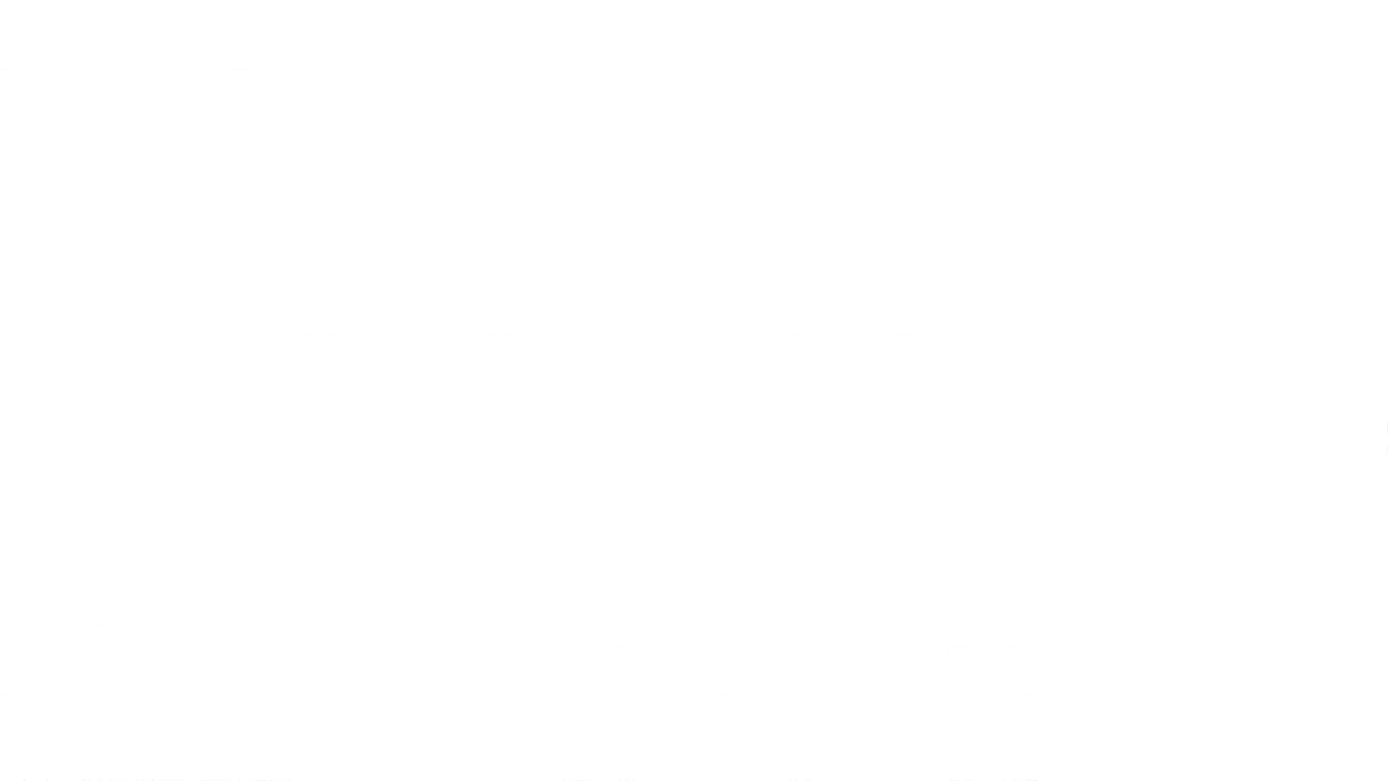
- Add a text-match filter so the keyword does not contain "starbucks"
{"action": "double_click", "coordinate": [84, 712]}
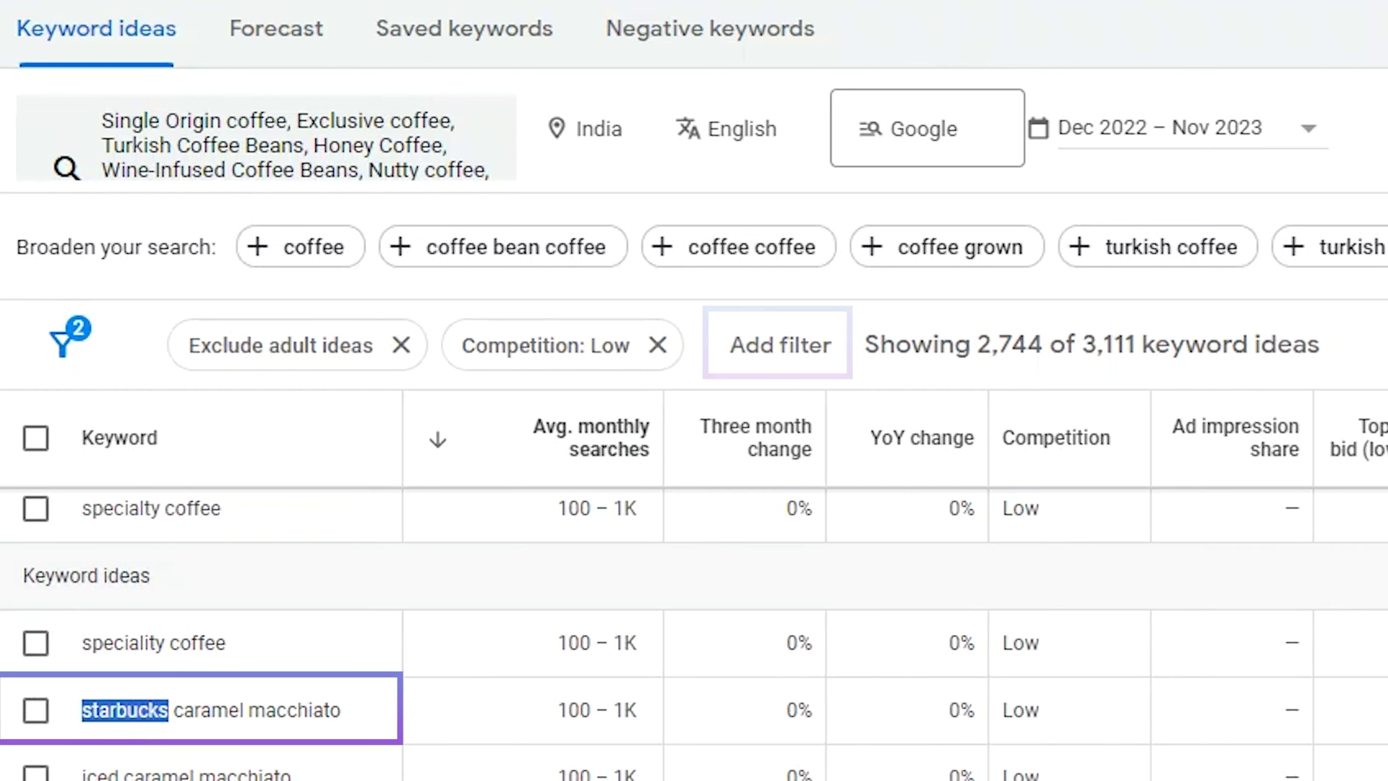
{"action": "left_click", "coordinate": [792, 348]}
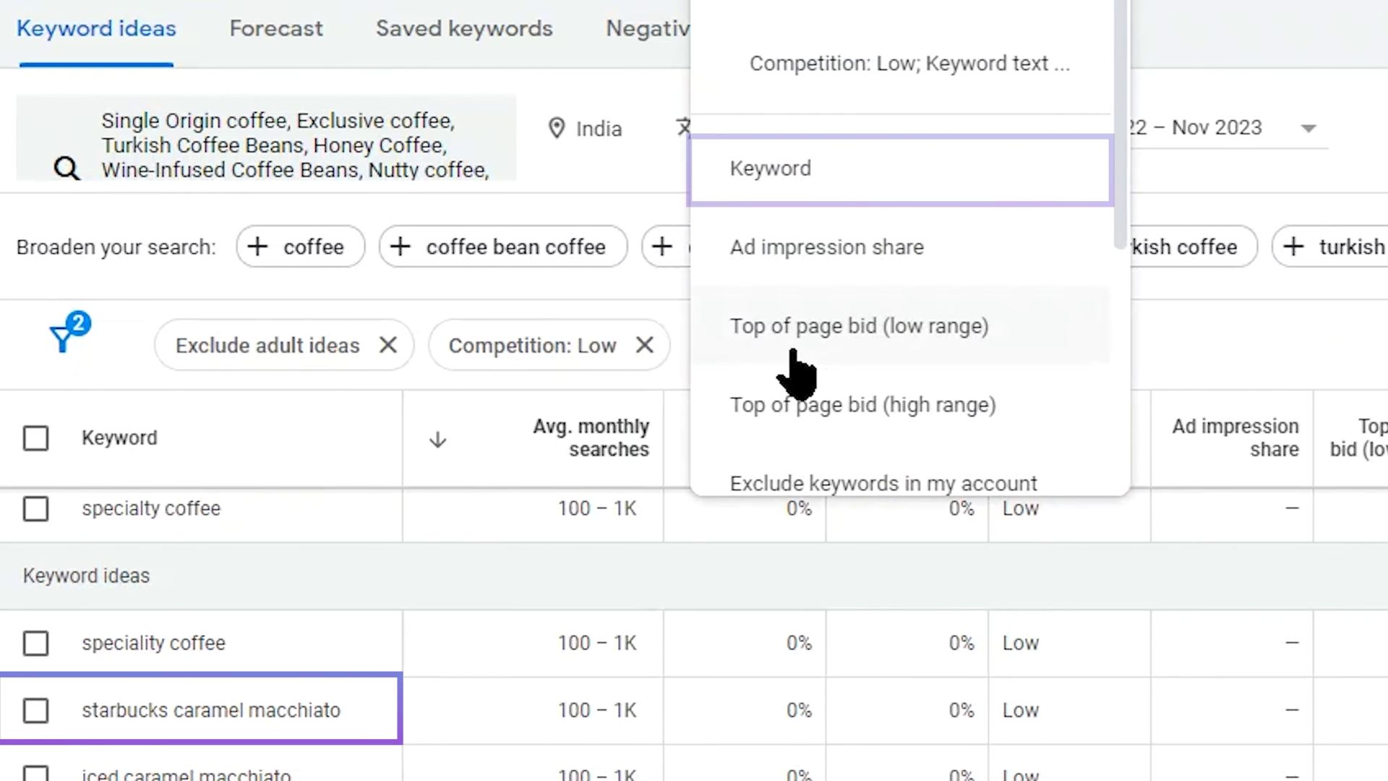
{"action": "left_click", "coordinate": [865, 190]}
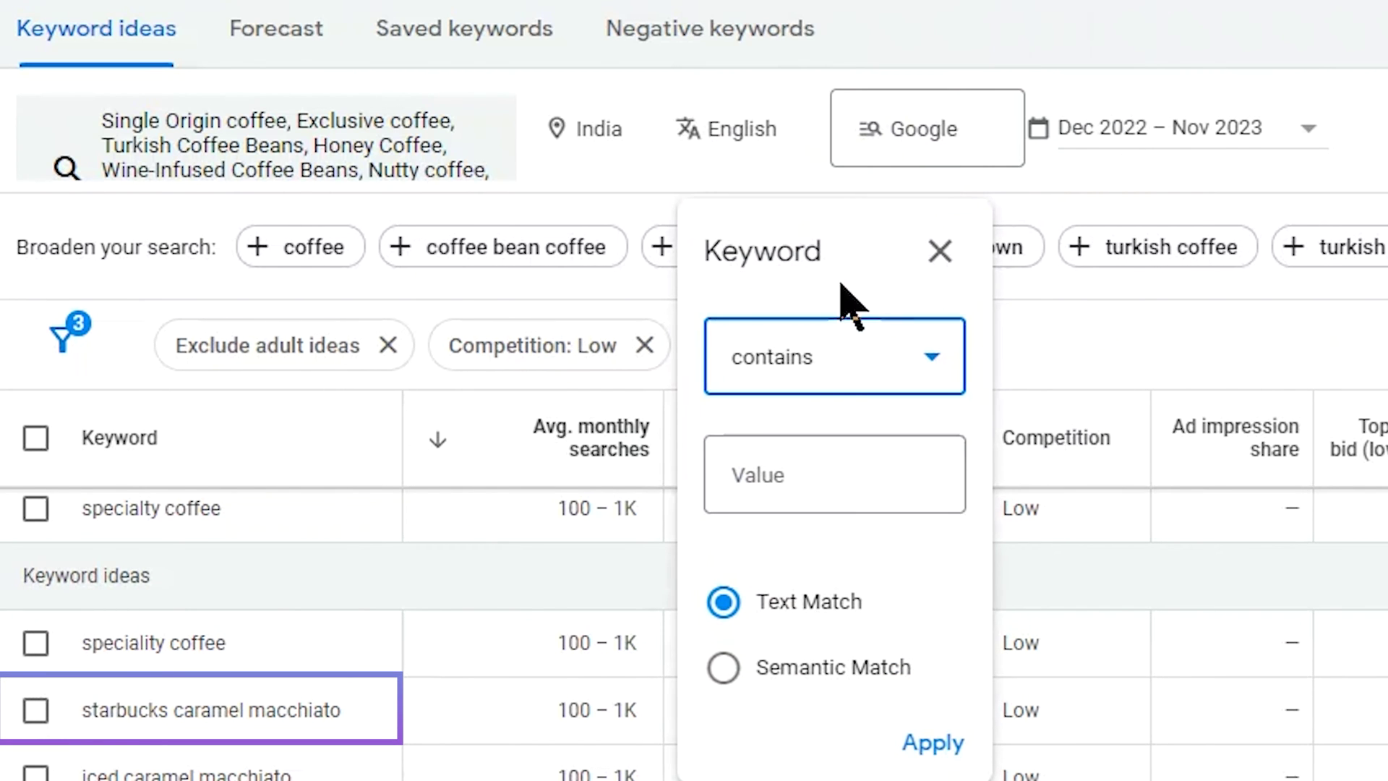
{"action": "left_click", "coordinate": [841, 354]}
{"action": "left_click", "coordinate": [855, 474]}
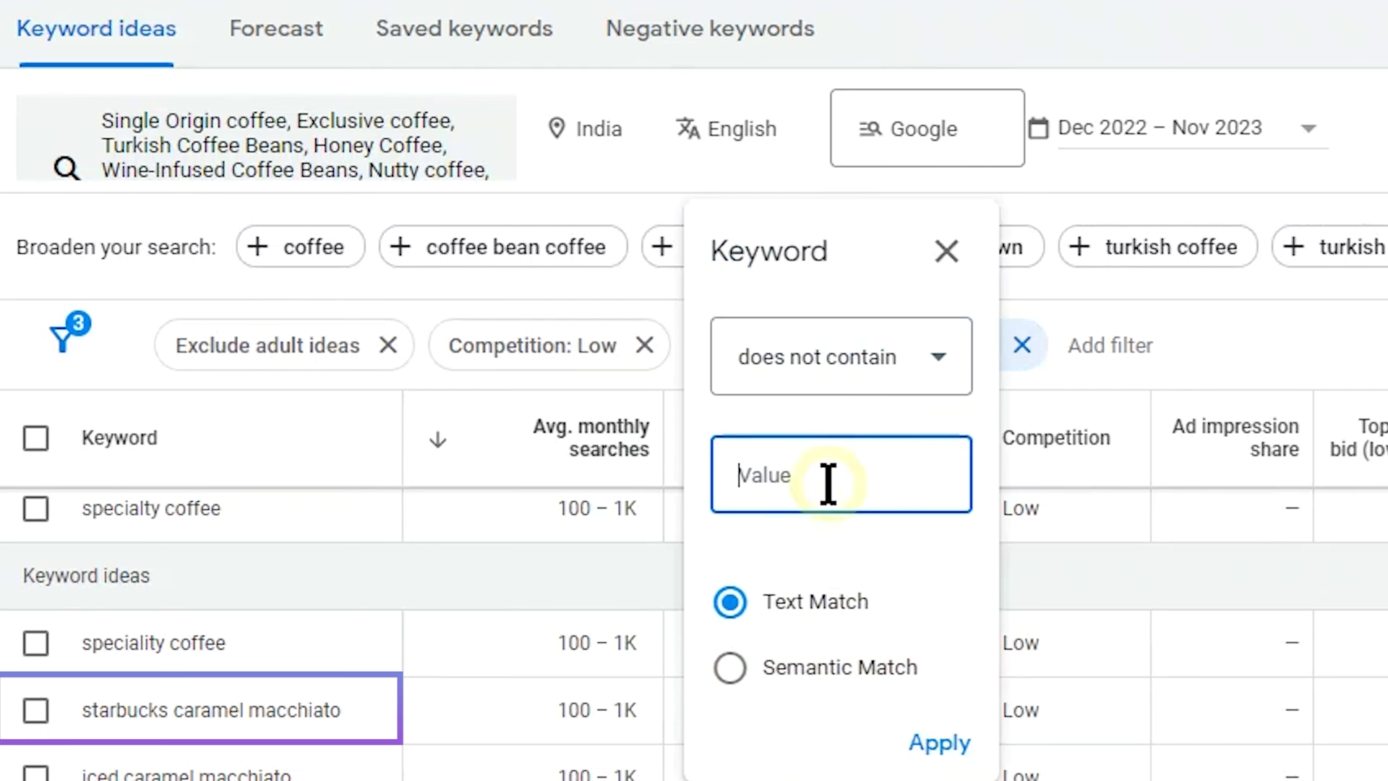
{"action": "left_click", "coordinate": [932, 745]}
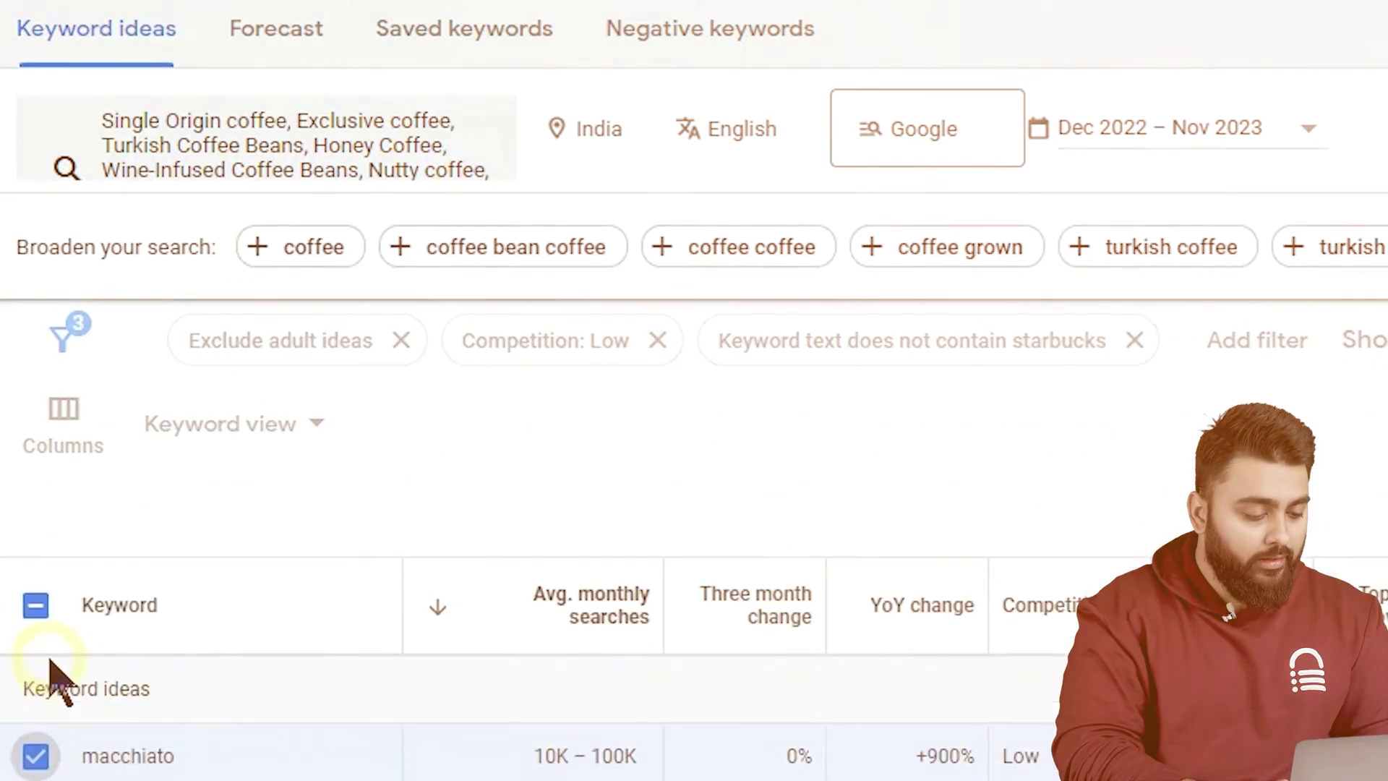
- Select eight low-competition keyword ideas, including macchiato, caramel macchiato, caramel frappuccino, spicy pumpkin latte, coffee and honey, and coffee pumpkin spice latte
{"action": "left_click", "coordinate": [35, 558]}
{"action": "left_click", "coordinate": [35, 625]}
{"action": "left_click", "coordinate": [34, 693]}
{"action": "scroll", "coordinate": [44, 715], "scroll_direction": "down", "scroll_amount": 2}
{"action": "left_click", "coordinate": [35, 595]}
{"action": "left_click", "coordinate": [35, 659]}
{"action": "scroll", "coordinate": [44, 694], "scroll_direction": "down", "scroll_amount": 2}
{"action": "left_click", "coordinate": [36, 567]}
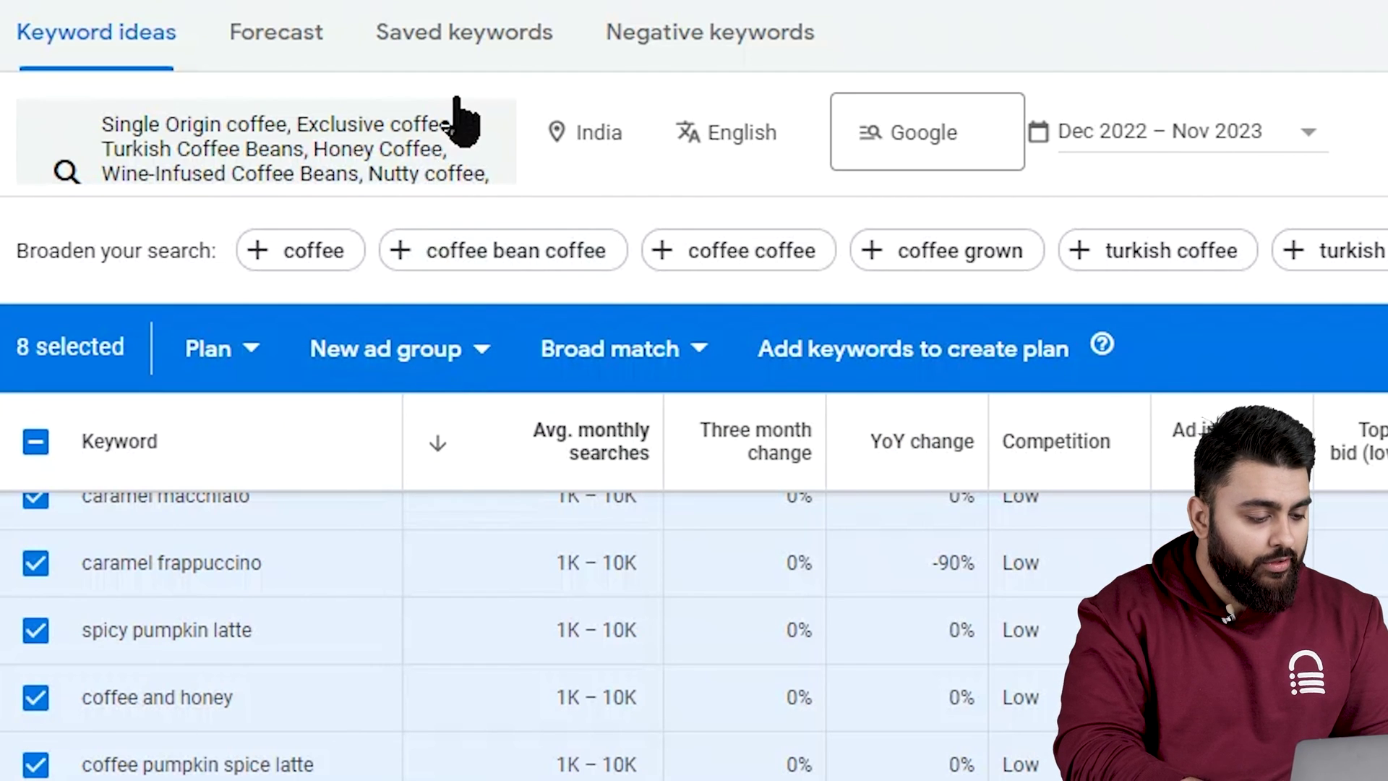
- Reopen the seed keywords for editing and remove all existing entries
{"action": "left_click", "coordinate": [471, 177]}
{"action": "left_click", "coordinate": [371, 294]}
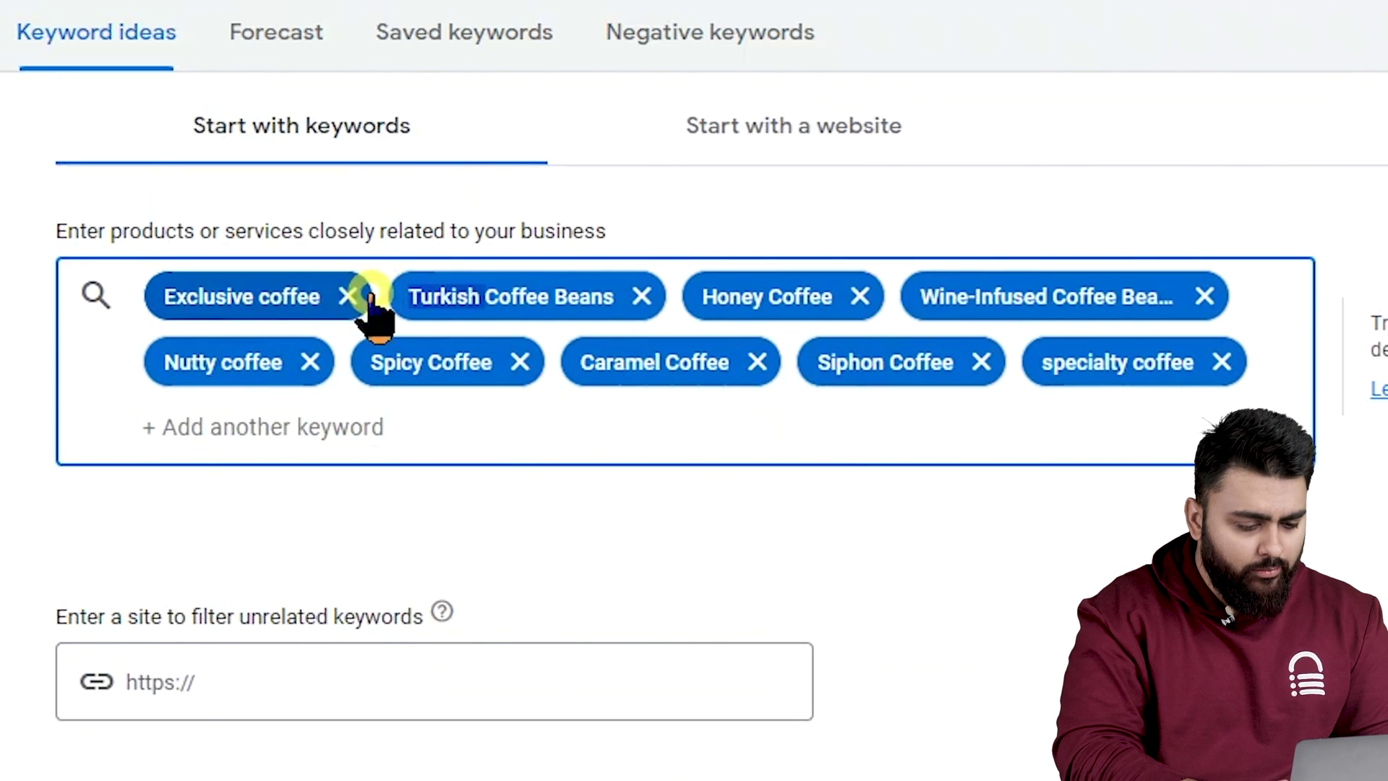
{"action": "left_click", "coordinate": [353, 295]}
{"action": "left_click", "coordinate": [376, 296]}
{"action": "left_click", "coordinate": [371, 296]}
{"action": "left_click", "coordinate": [371, 297]}
{"action": "key", "text": "ctrl+a"}
{"action": "key", "text": "BackSpace"}
- Enter macchiato beans, coffee recipe, frappuccino beans and honey coffee as seed keywords and get the results
{"action": "type", "text": "mac"}
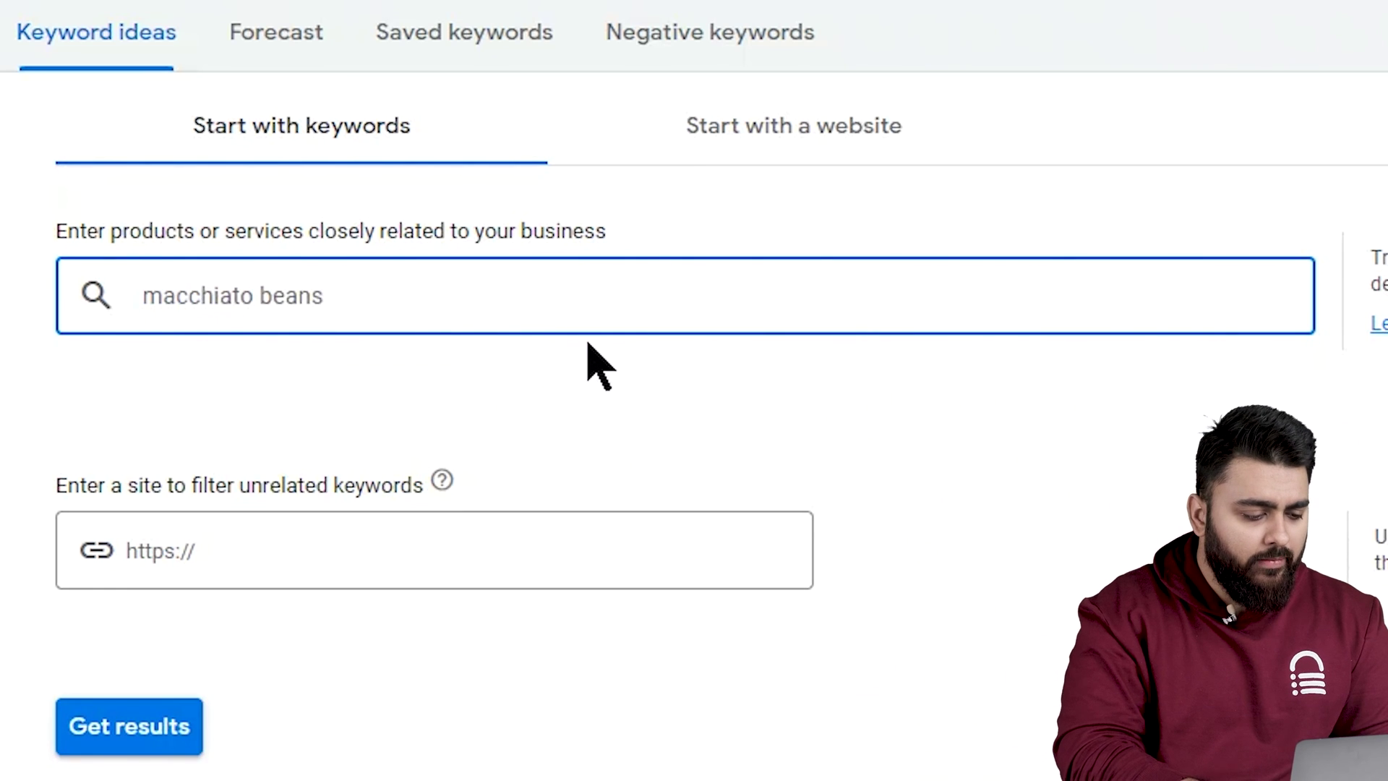
{"action": "type", "text": "chiato beans"}
{"action": "key", "text": "Return"}
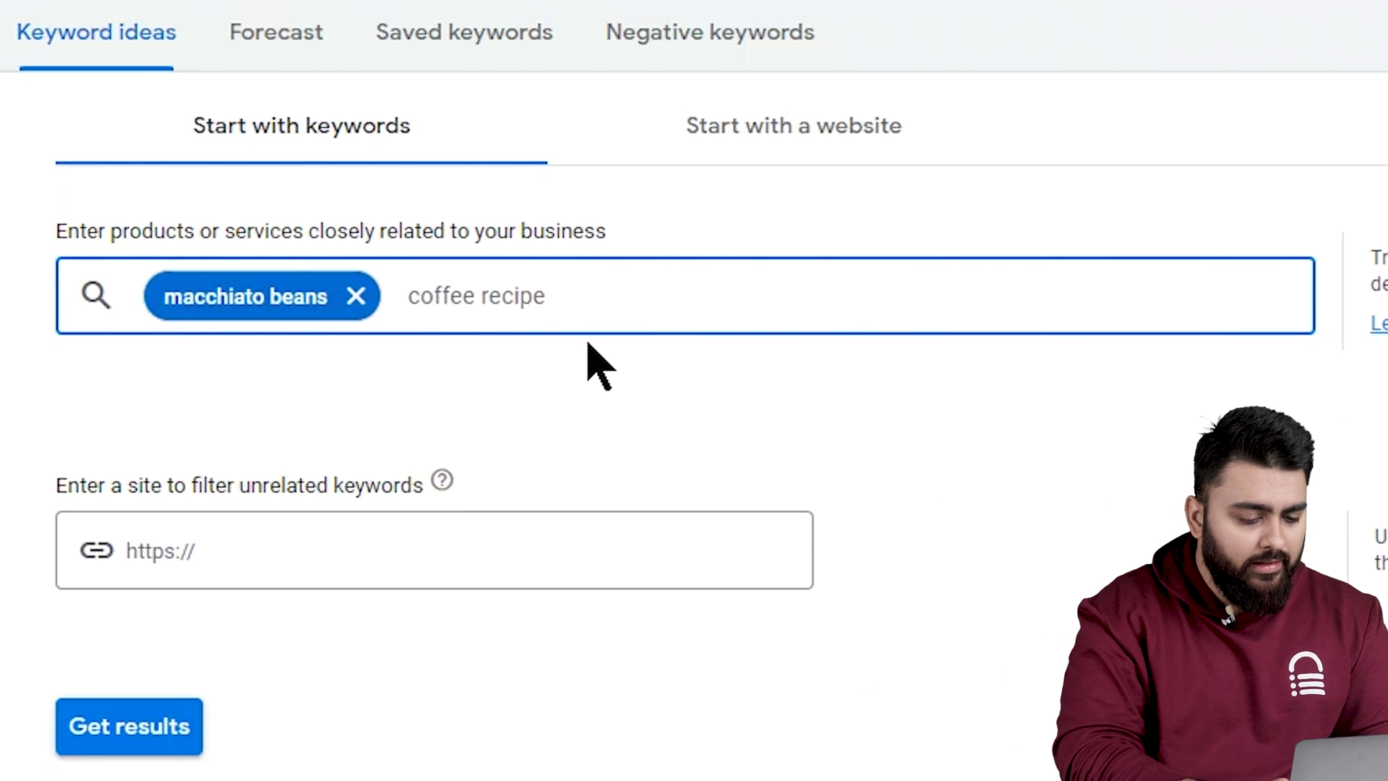
{"action": "key", "text": "Return"}
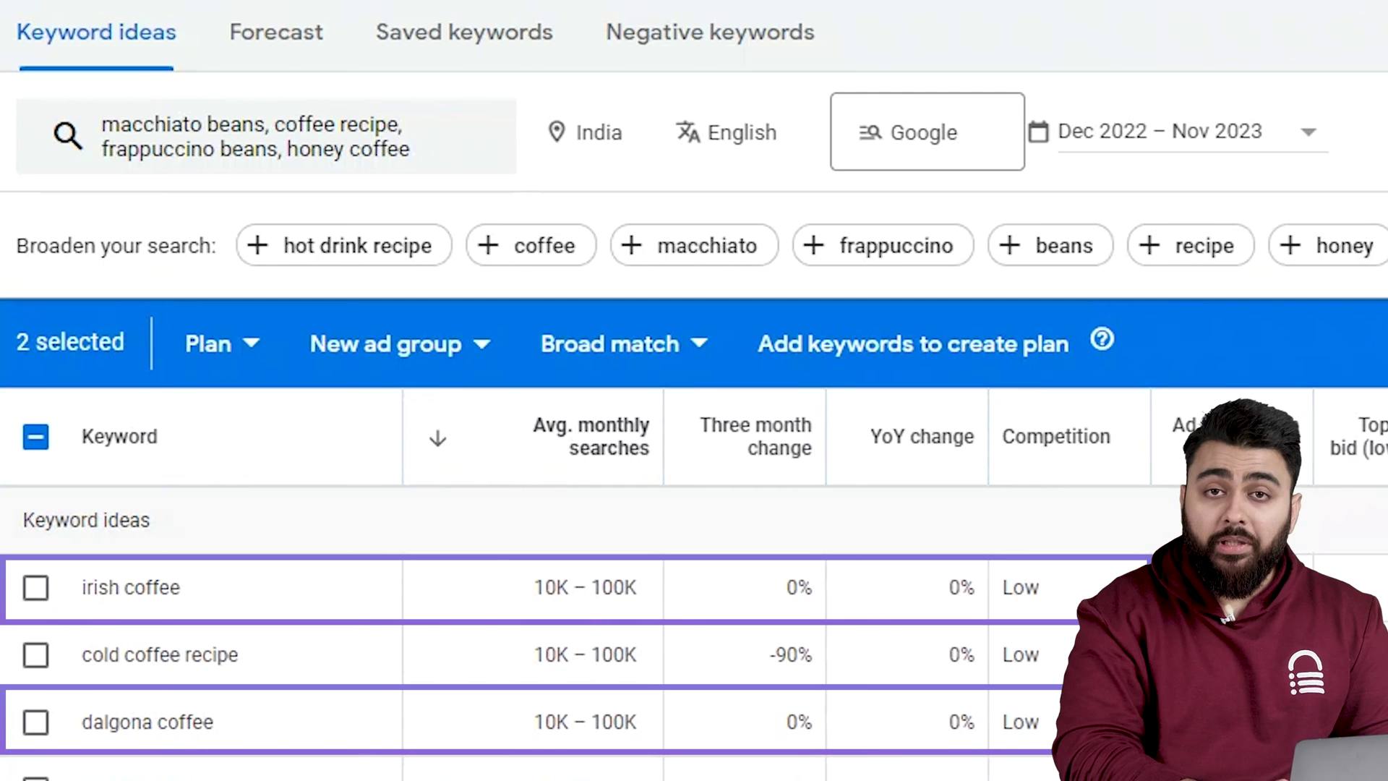
- Select more low-competition keyword ideas, including irish coffee, and add the chosen keywords to column A of the spreadsheet
{"action": "left_click", "coordinate": [35, 586]}
{"action": "left_click", "coordinate": [35, 654]}
{"action": "scroll", "coordinate": [51, 614], "scroll_direction": "down", "scroll_amount": 4}
{"action": "scroll", "coordinate": [62, 576], "scroll_direction": "up", "scroll_amount": 2}
{"action": "left_click", "coordinate": [36, 557]}
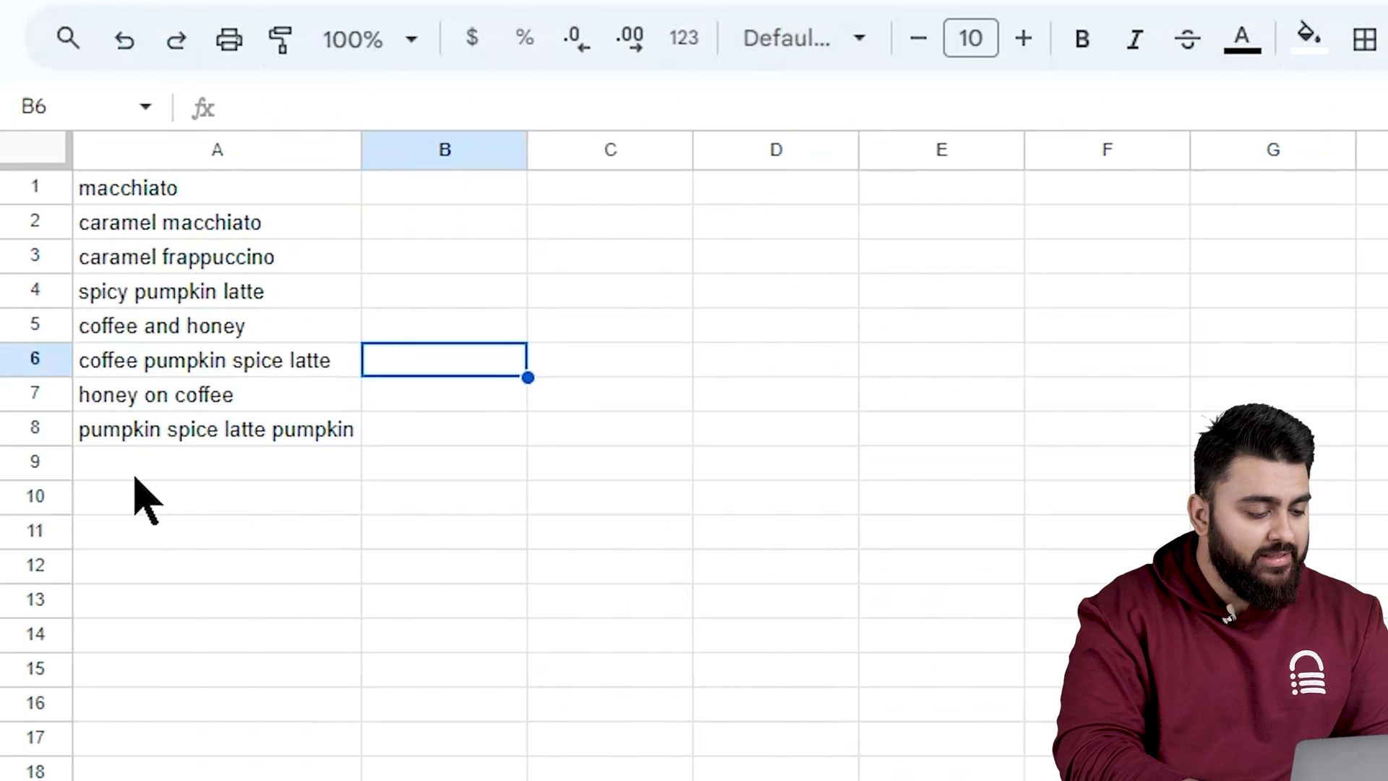
{"action": "left_click", "coordinate": [139, 506]}
{"action": "type", "text": "macchiato caramel macchiato caramel frappuccino spicy pumpkin latte coffee and honey coffee pumpkin spice latte honey on coffee pumpkin spice latte pumpkin"}
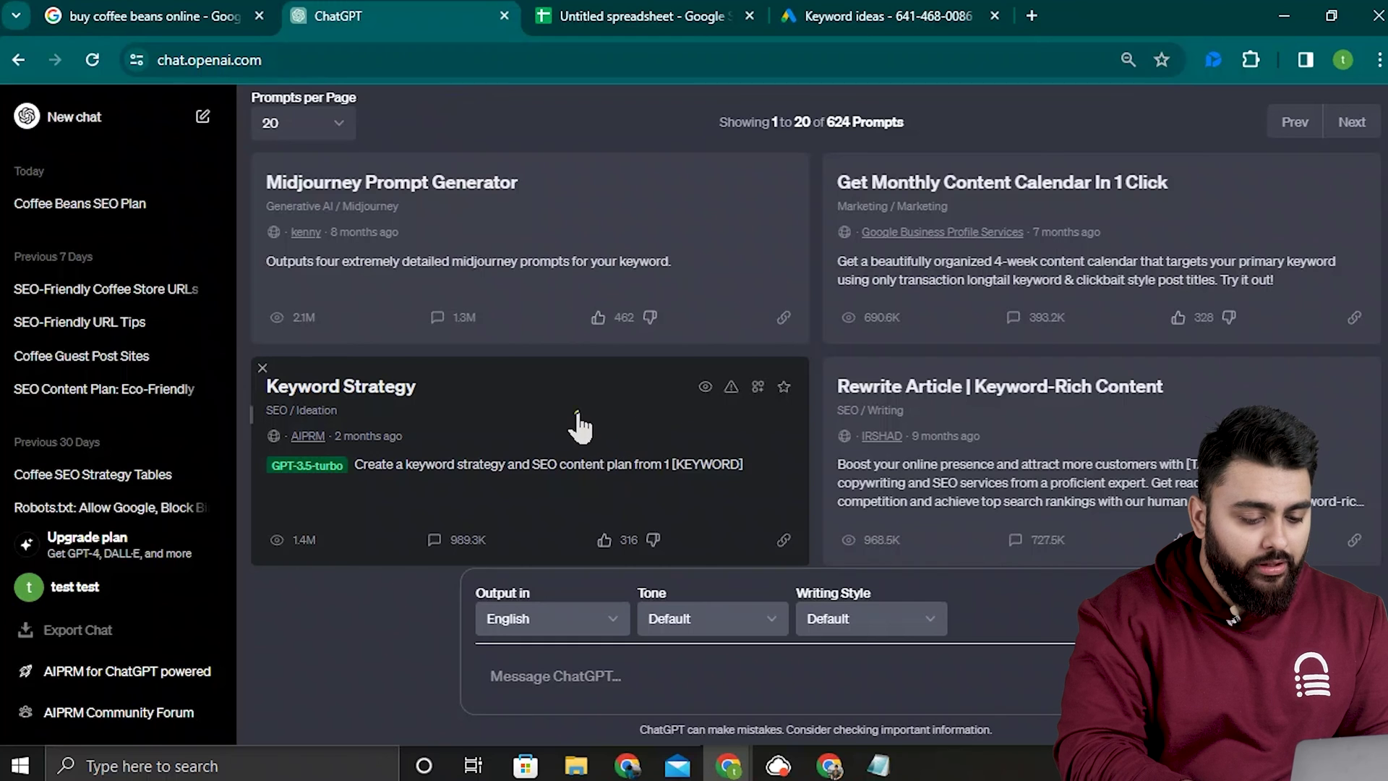
- Run the AIPRM Keyword Strategy prompt in ChatGPT with pumpkin spice latte, spicy coffee, honey coffee, macchiato and frappuccino
{"action": "left_click", "coordinate": [578, 426]}
{"action": "type", "text": "pumpkin spice latte spicy coffee honey coffee macchiato frappuccino"}
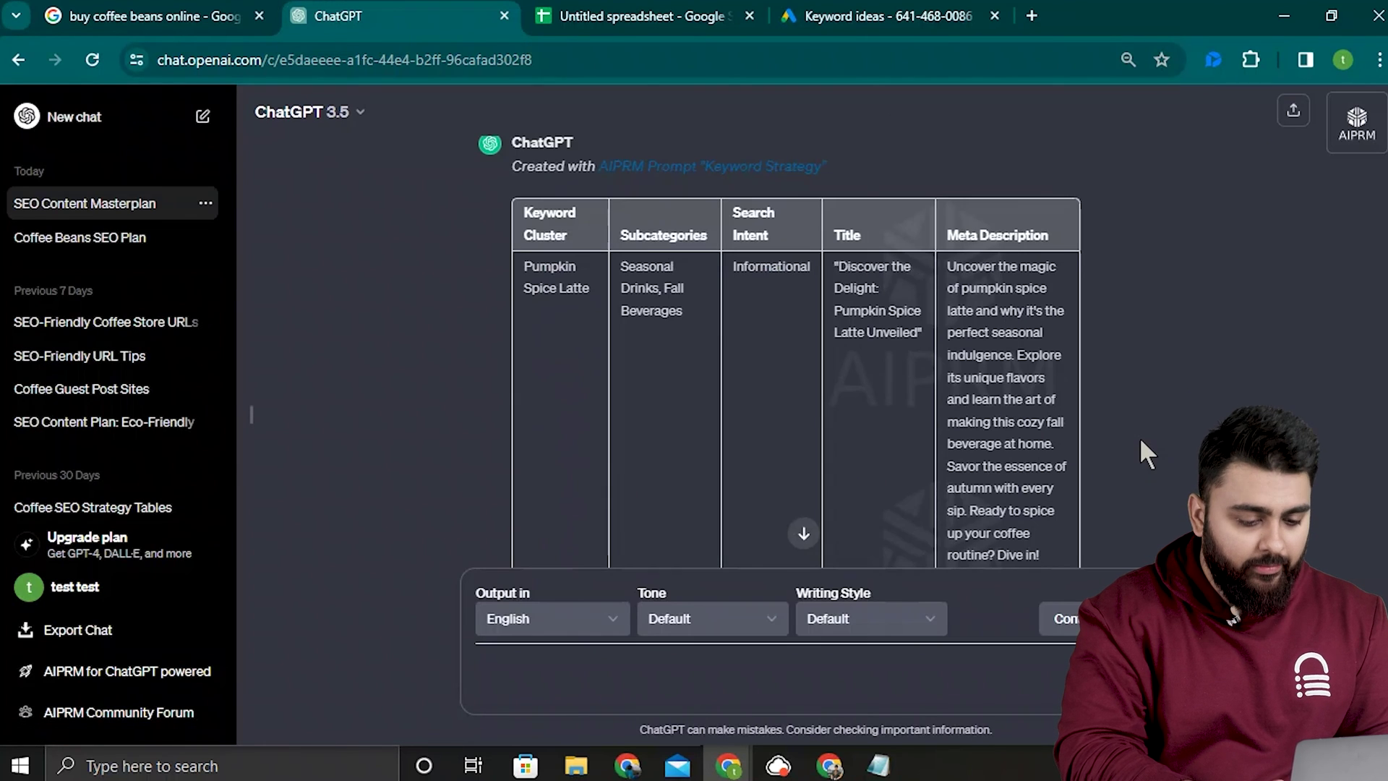
- Copy the Keyword Cluster, Subcategories and Search Intent columns of ChatGPT's table into the spreadsheet
{"action": "left_click_drag", "start_coordinate": [1139, 436], "coordinate": [1014, 496]}
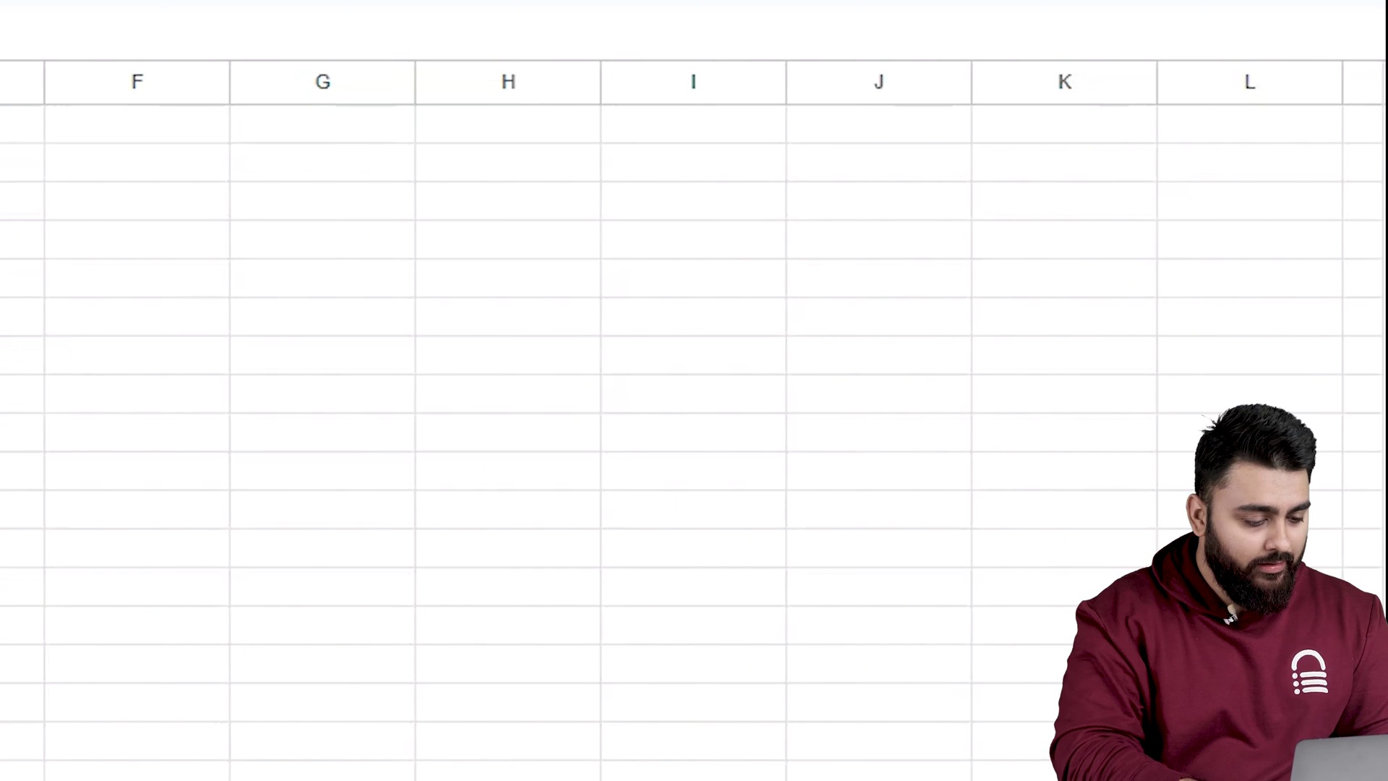
{"action": "left_click", "coordinate": [361, 133]}
{"action": "type", "text": "Keyword Cluster\tSubcategories\tSearch Intent Pumpkin Spice Latte\tSeasonal Drinks, Fall Beverages\tInformational Spicy Coffee\tSpiced Brews, Bold Coffee Flavors\tCommercial Honey Coffee\tSweetened Coffee, Honey Infusions\tTransactional Macchiato\tEspresso Shots, Coffee Art\tInformational Frappuccino\tBlended Coffee, Cold Coffee Delights\tCommercial"}
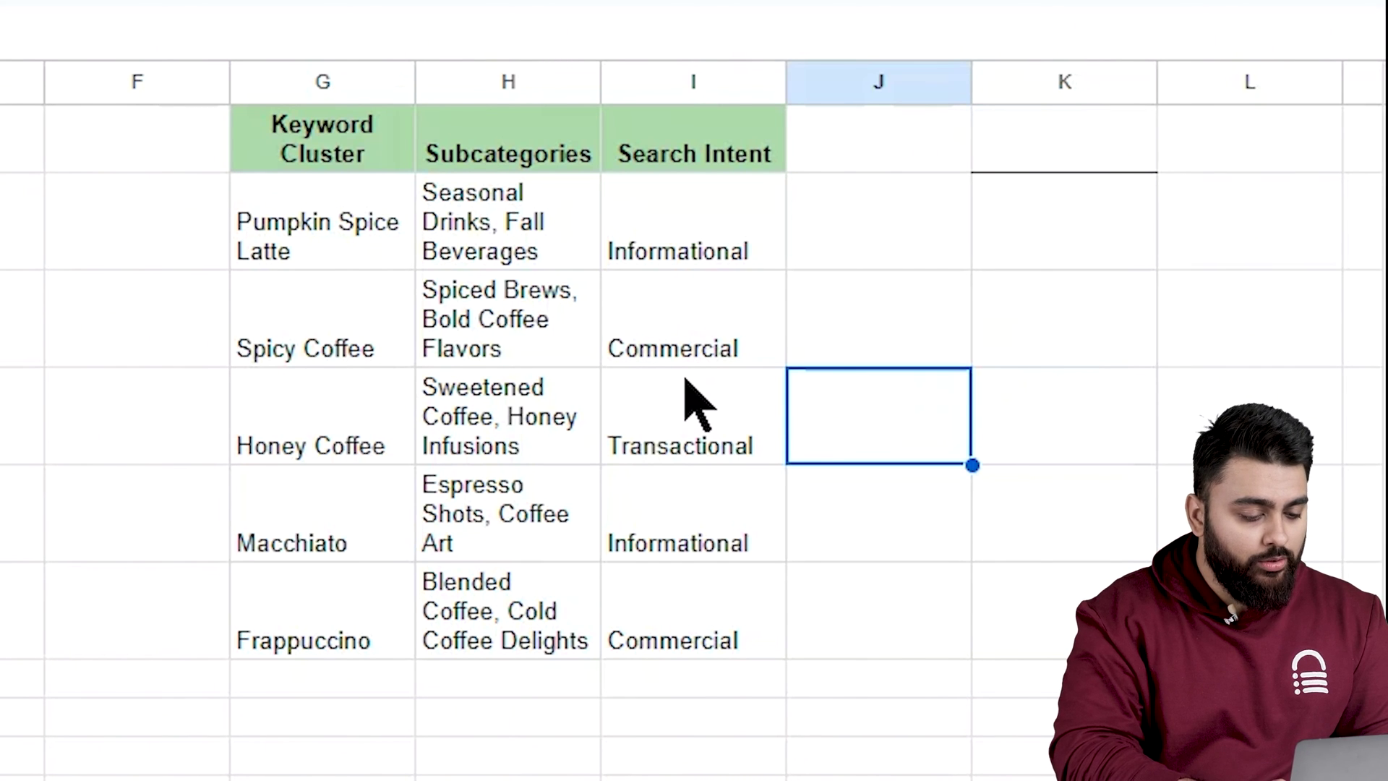
- Get Keyword Planner results for Seasonal Drinks, Fall Beverages, Spiced Brews, Blended Coffee, Floral Coffee, Coffee artistry and Latte Design, replacing the previous seed keywords
{"action": "left_click_drag", "start_coordinate": [563, 217], "coordinate": [547, 631]}
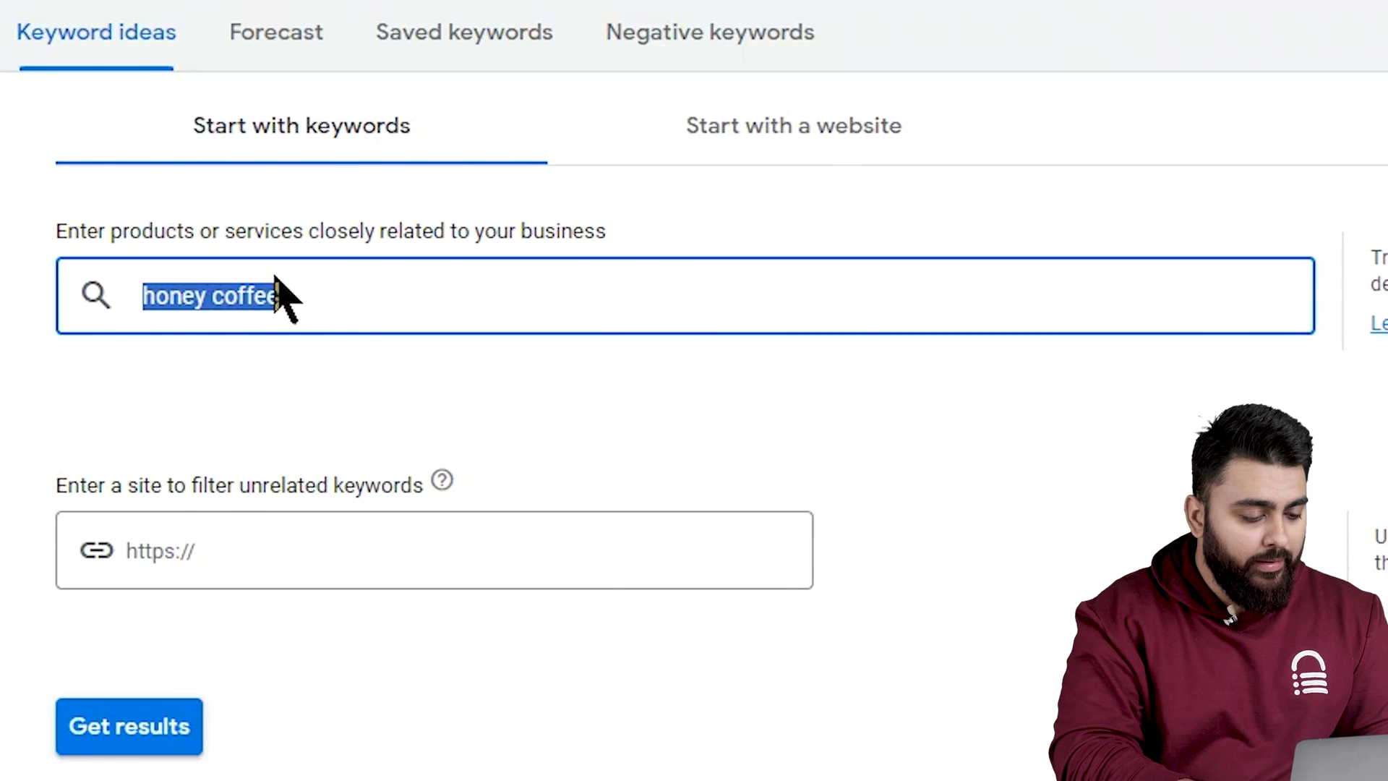
{"action": "type", "text": "Seasonal Drinks Fall Beverages Spiced Brews Blended Coffee Floral Coffee Coffee artistry Latte Design"}
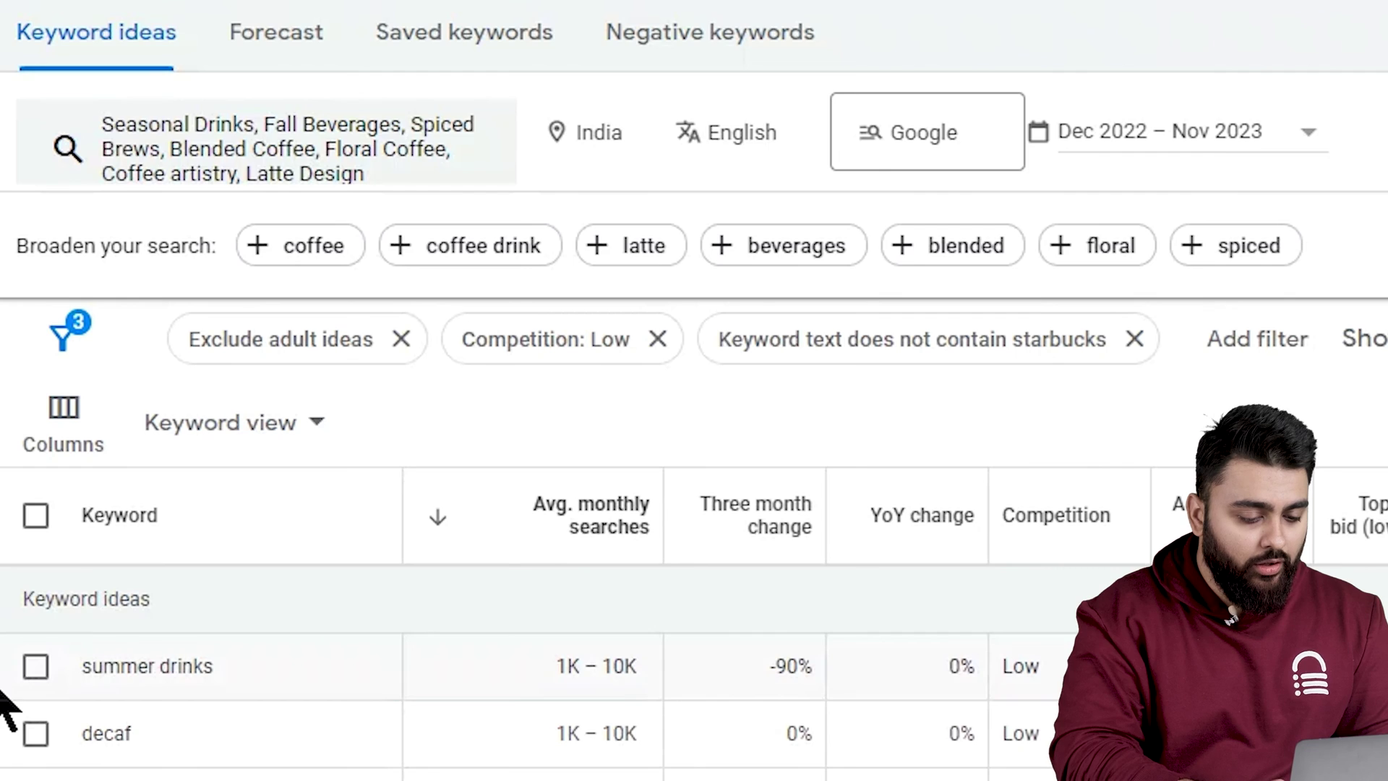
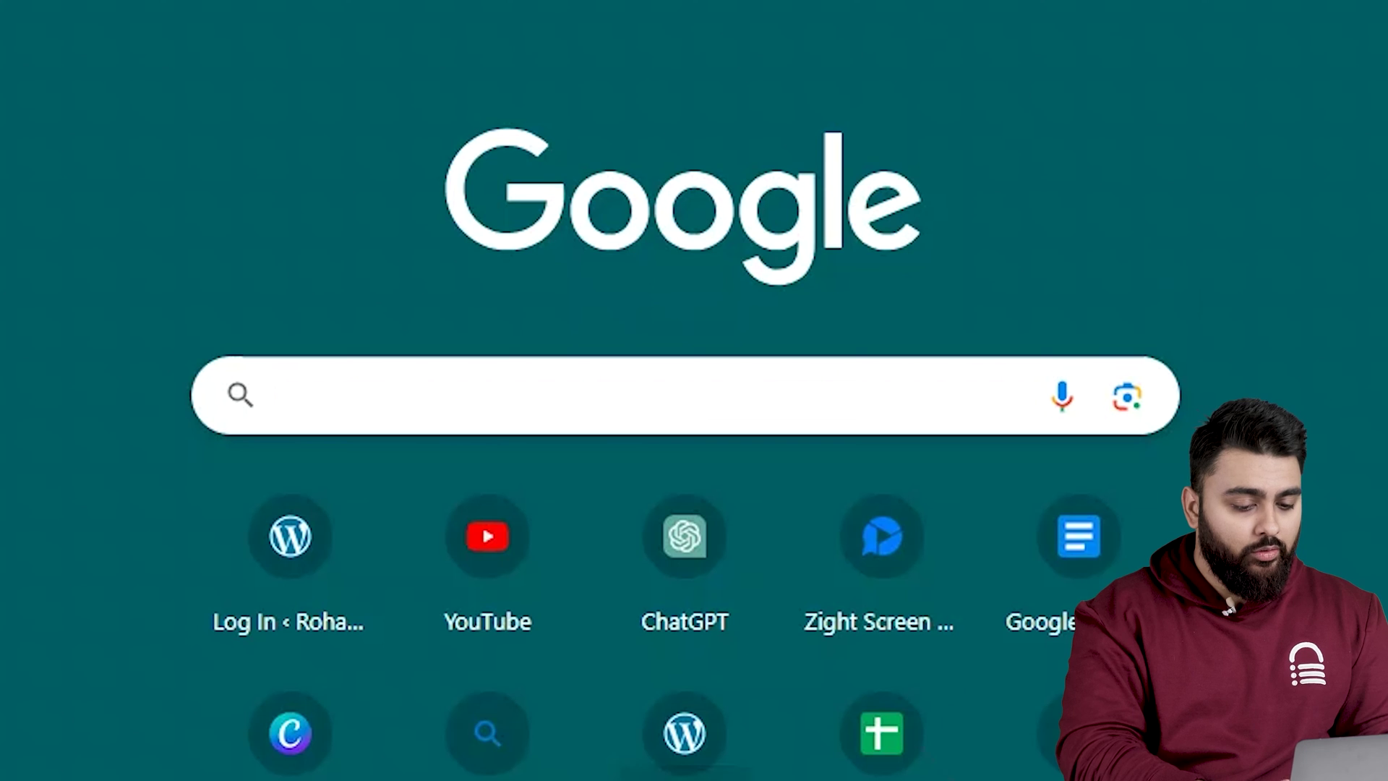
{"action": "type", "text": "Ubersuggest"}
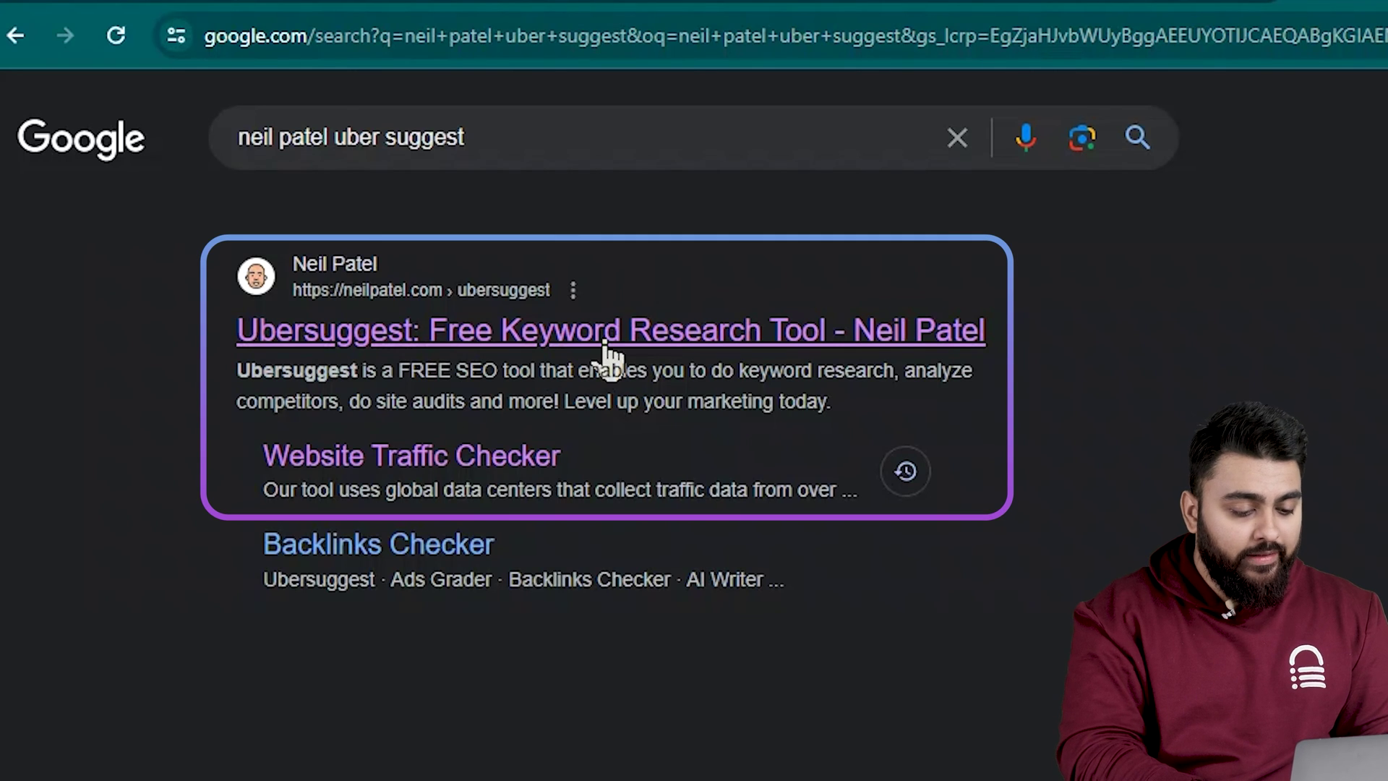
{"action": "left_click", "coordinate": [498, 459]}
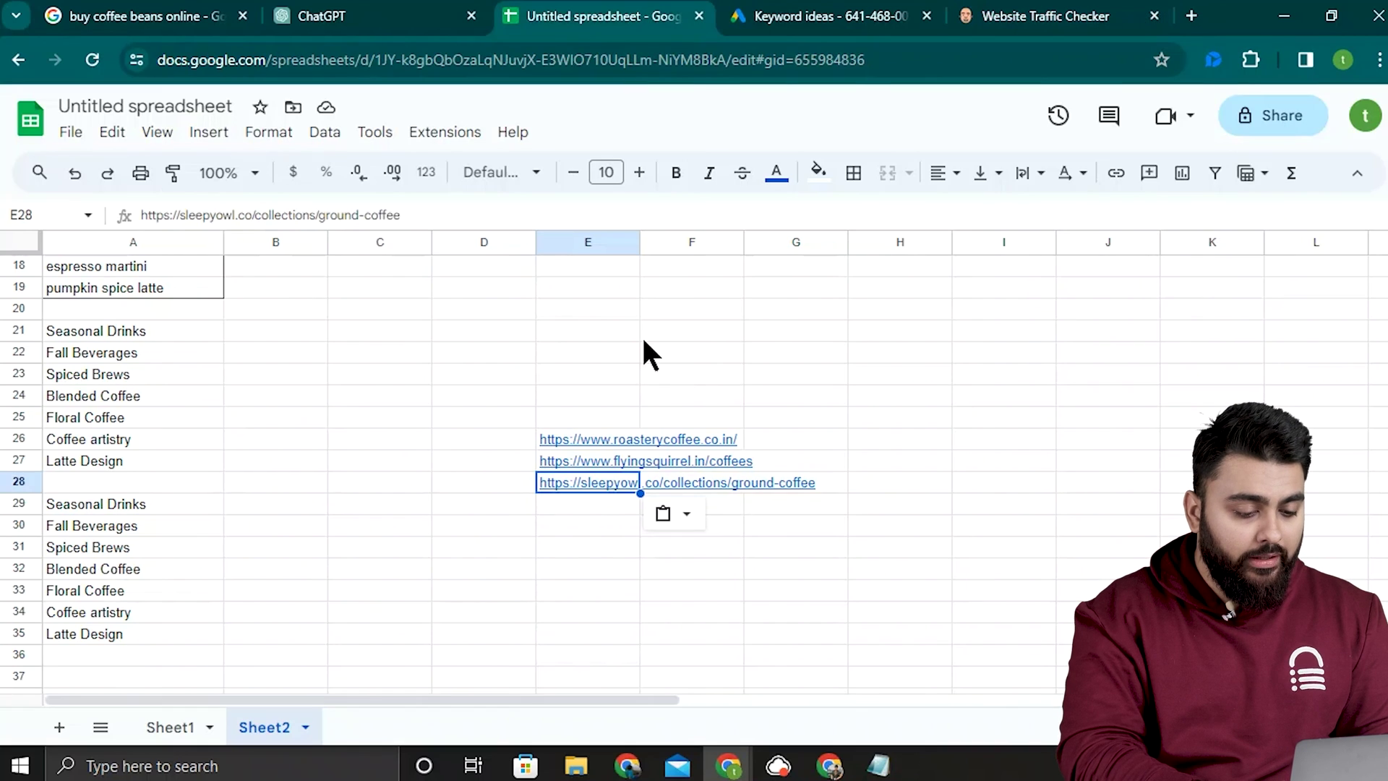
{"action": "left_click", "coordinate": [619, 440]}
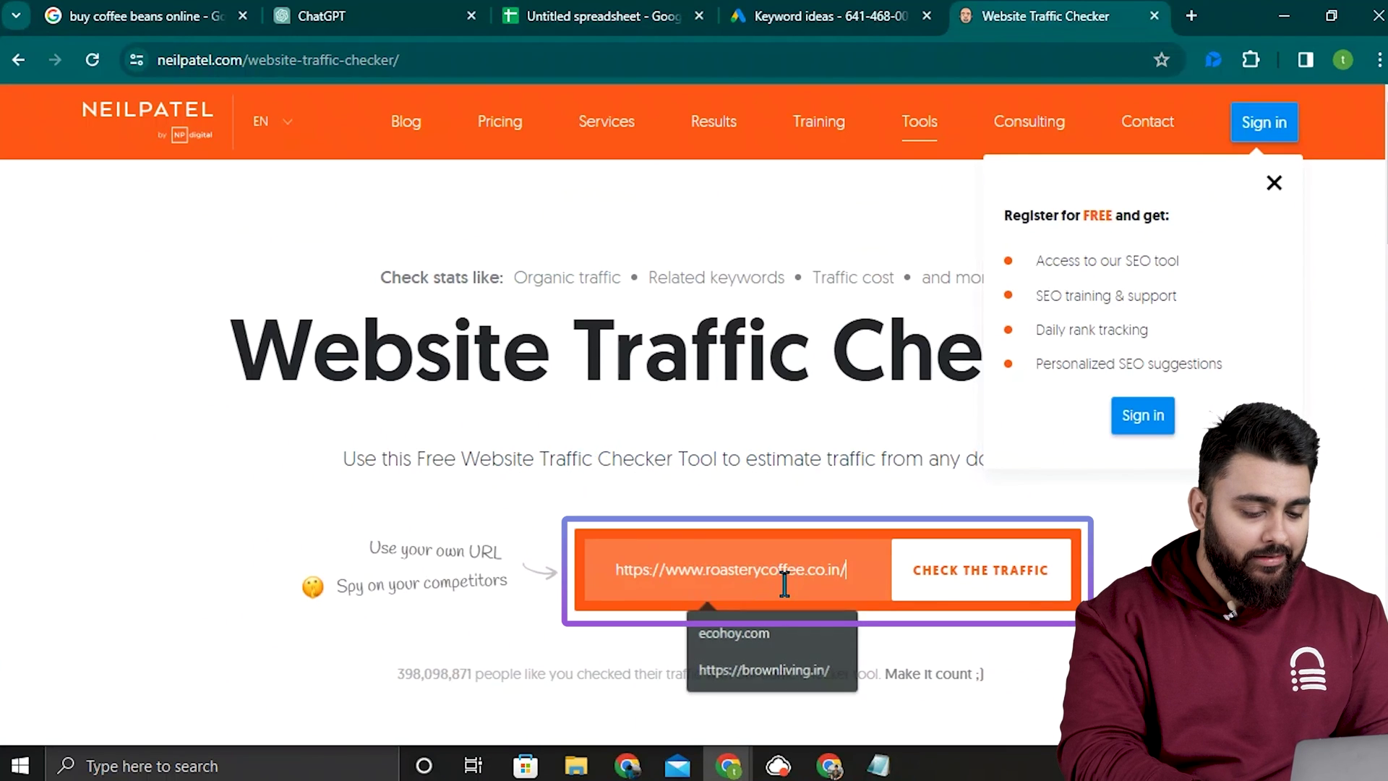
{"action": "left_click", "coordinate": [939, 578]}
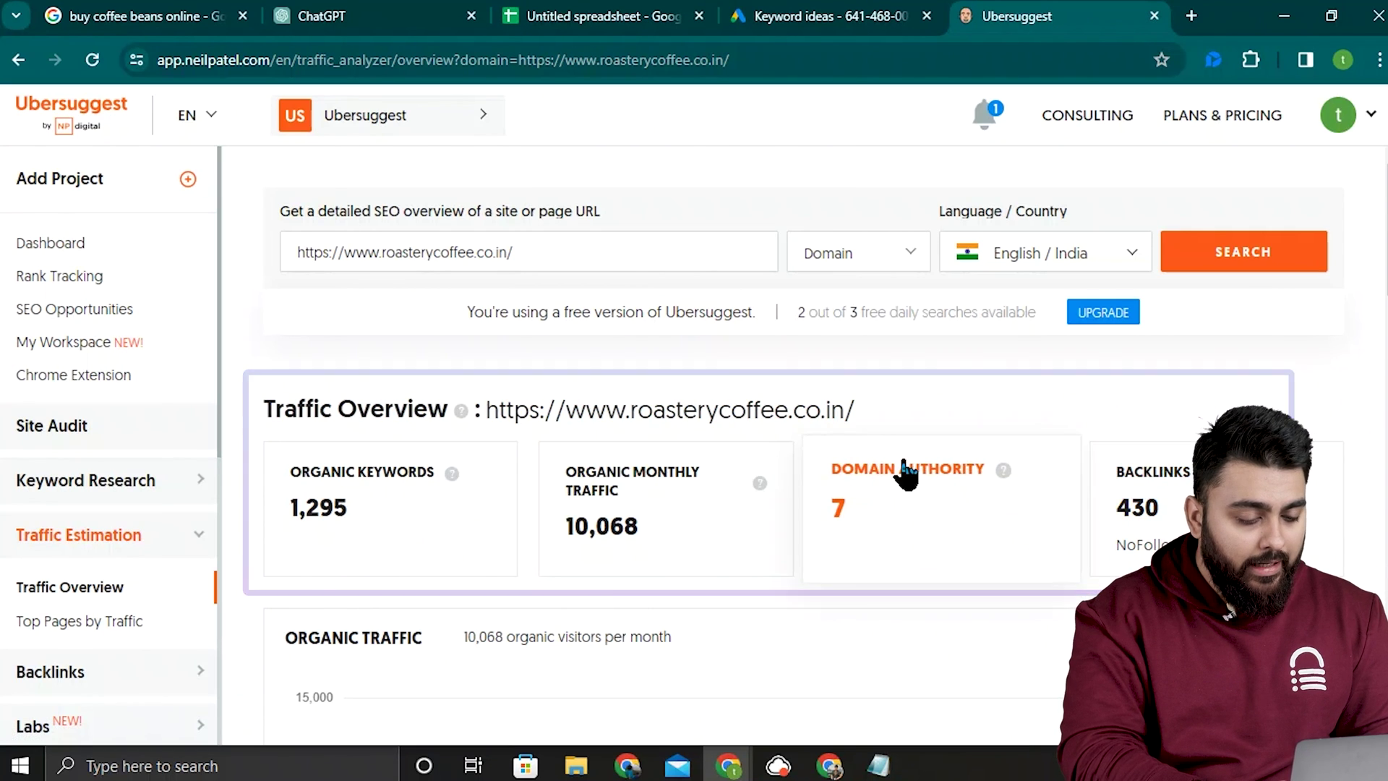
- Show the competitor site's Keywords by Traffic, filtered to volume 1,001 - 10,000 and easy SEO difficulty 0 - 35
{"action": "left_click", "coordinate": [272, 428]}
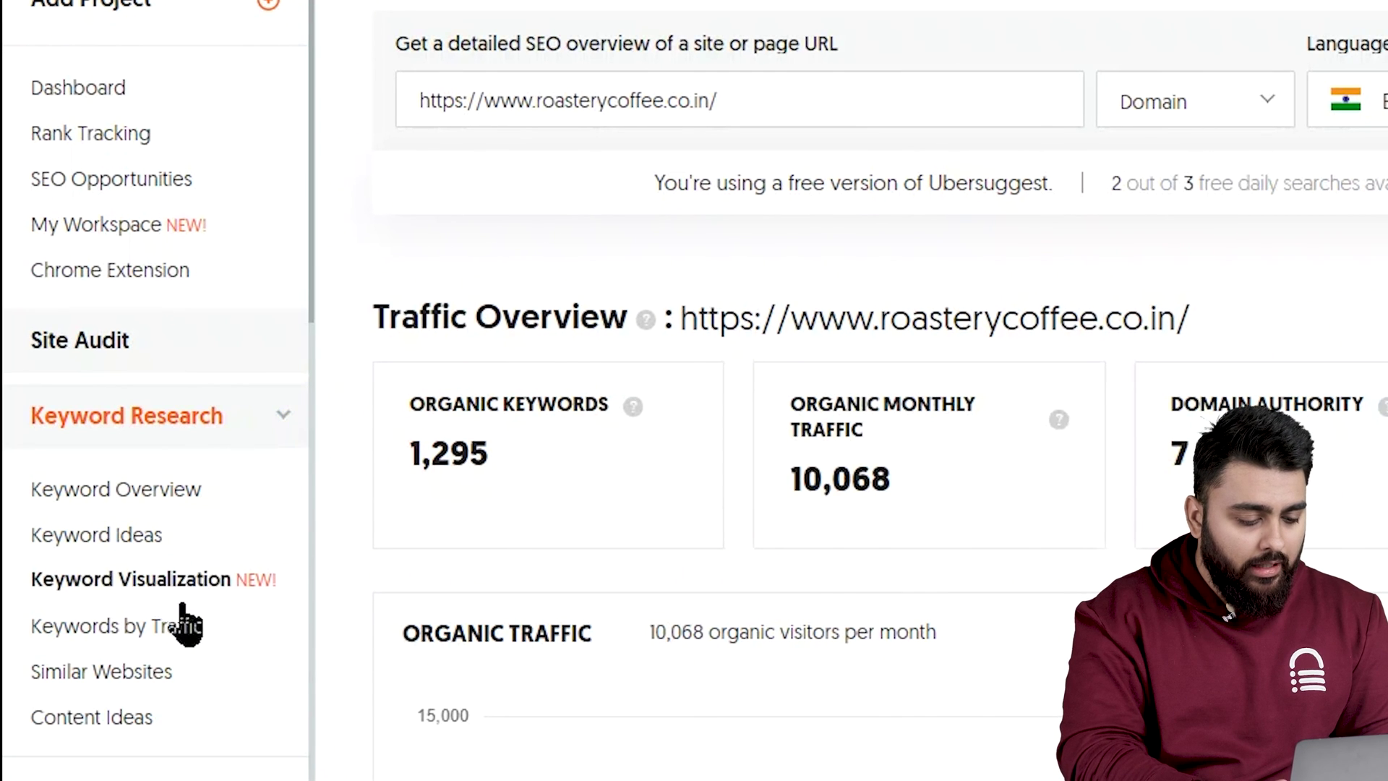
{"action": "left_click", "coordinate": [183, 626]}
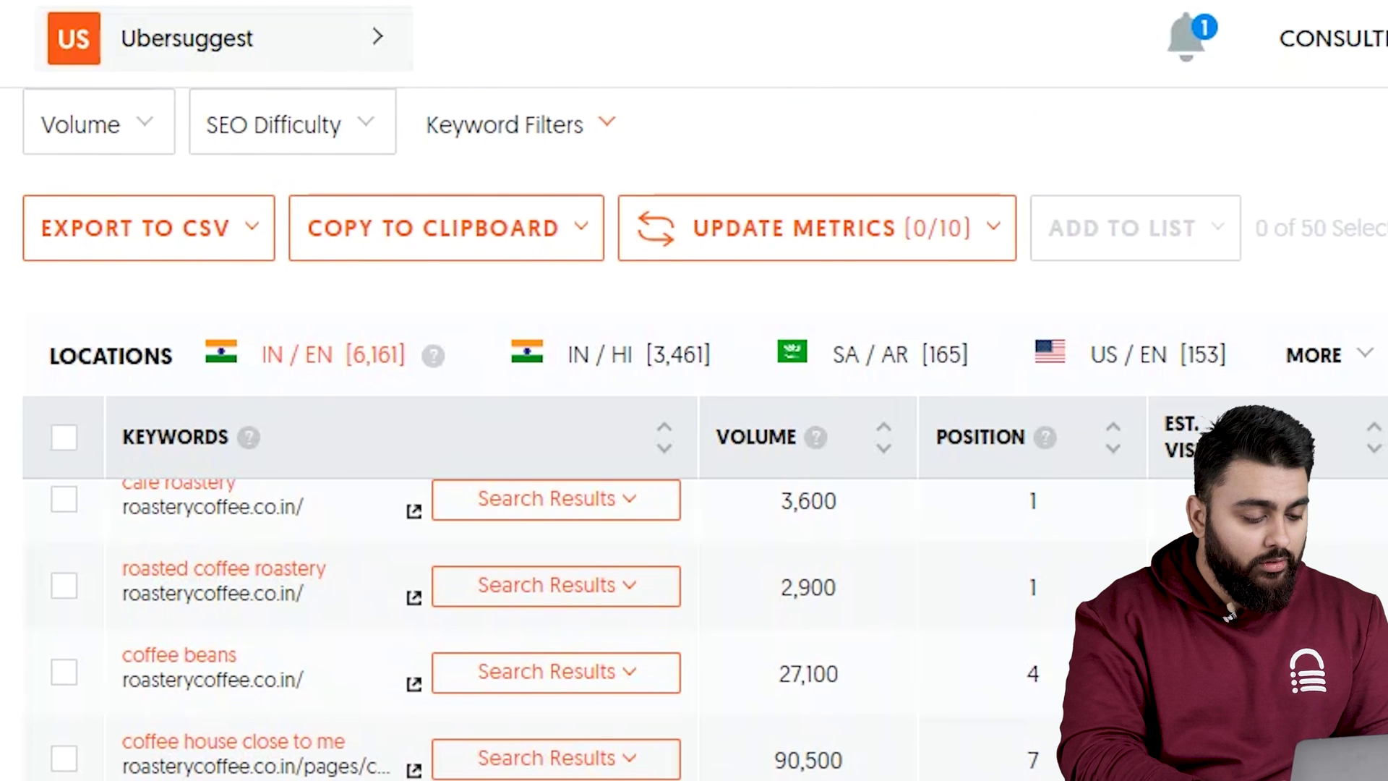
{"action": "left_click", "coordinate": [148, 131]}
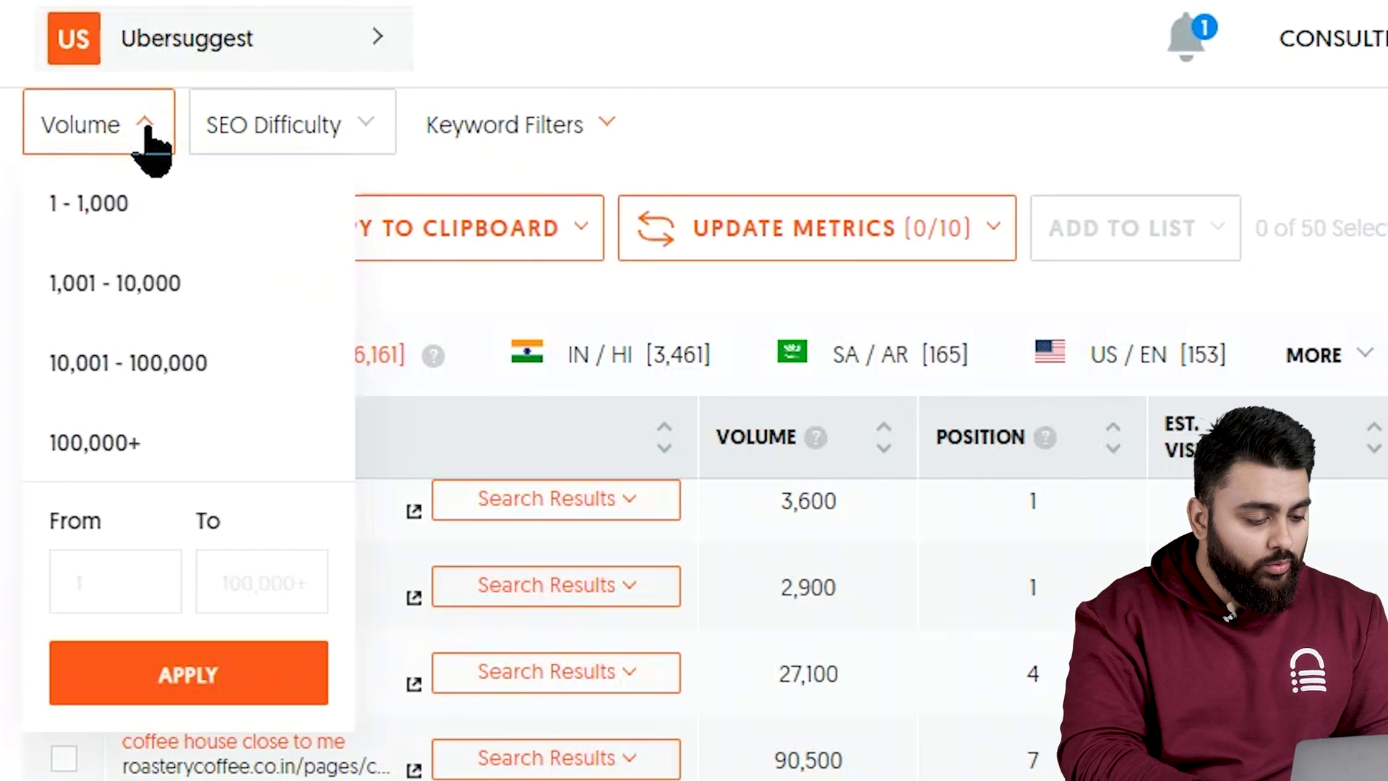
{"action": "left_click", "coordinate": [171, 271]}
{"action": "left_click", "coordinate": [368, 123]}
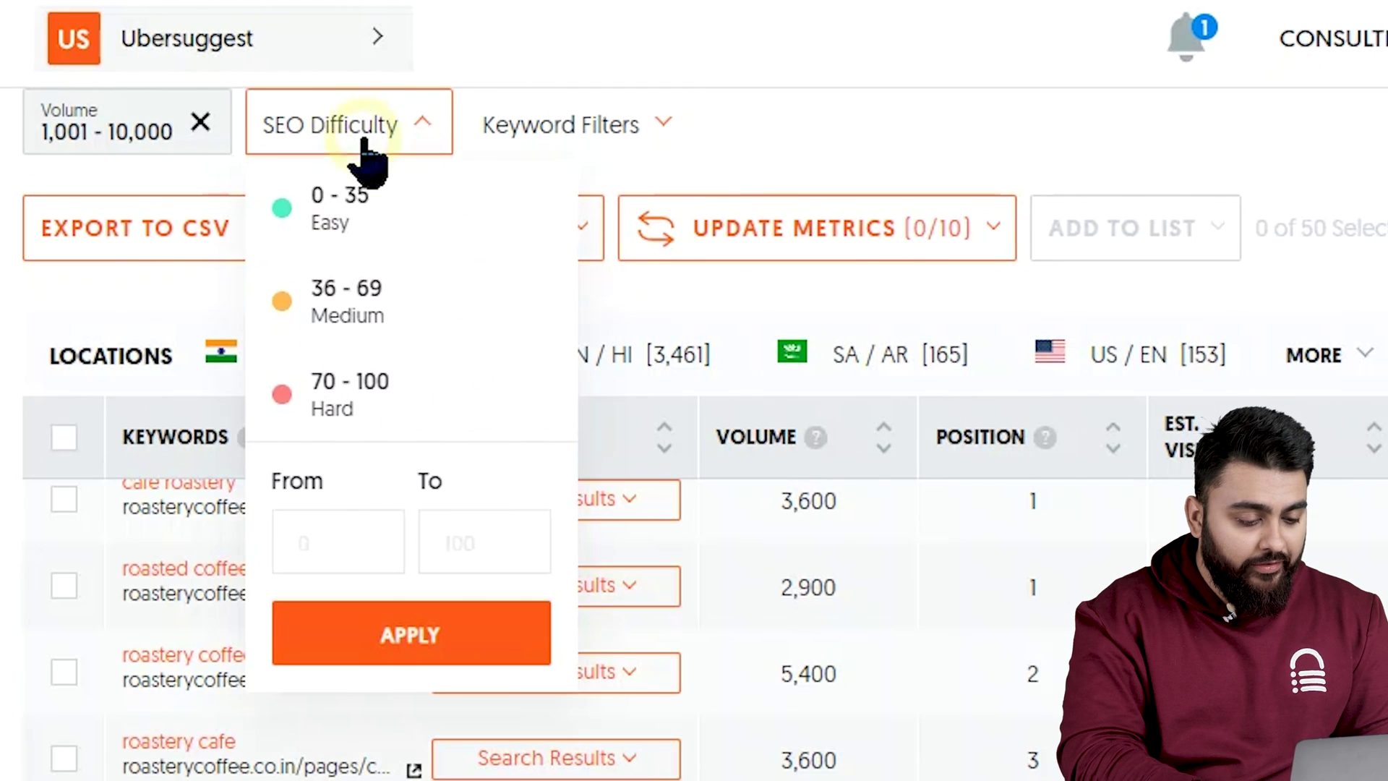
{"action": "left_click", "coordinate": [361, 217]}
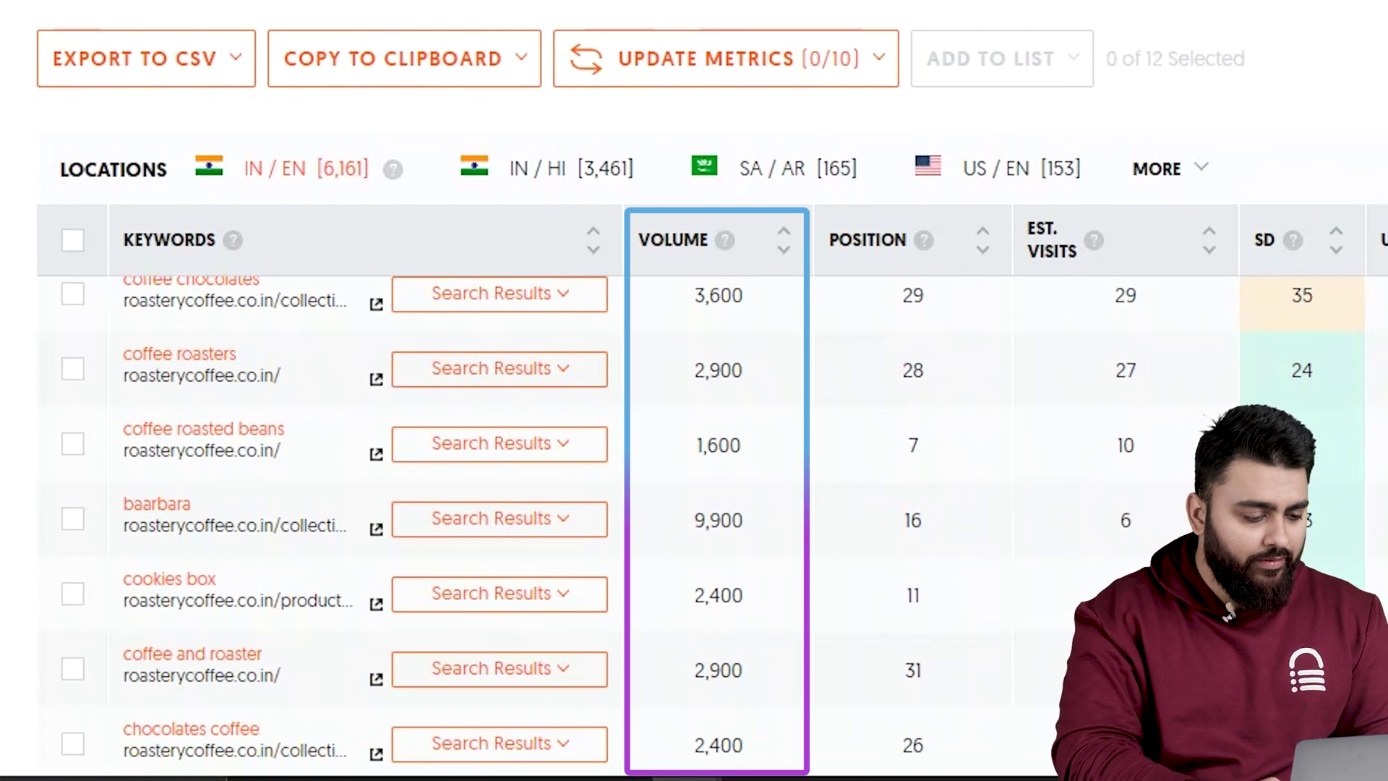
- Display the Google search results for the keyword chocolates coffee in the filtered list
{"action": "scroll", "coordinate": [301, 480], "scroll_direction": "down", "scroll_amount": 4}
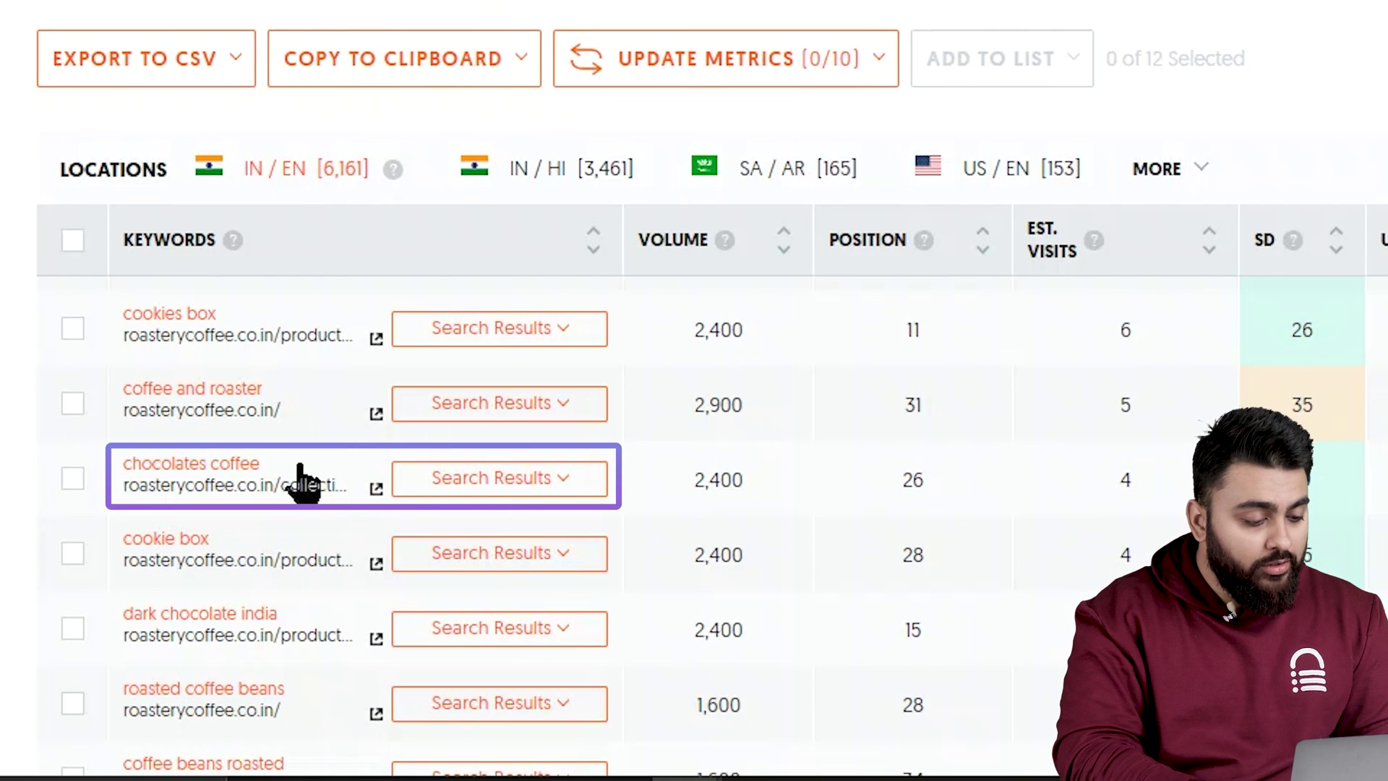
{"action": "left_click", "coordinate": [523, 479]}
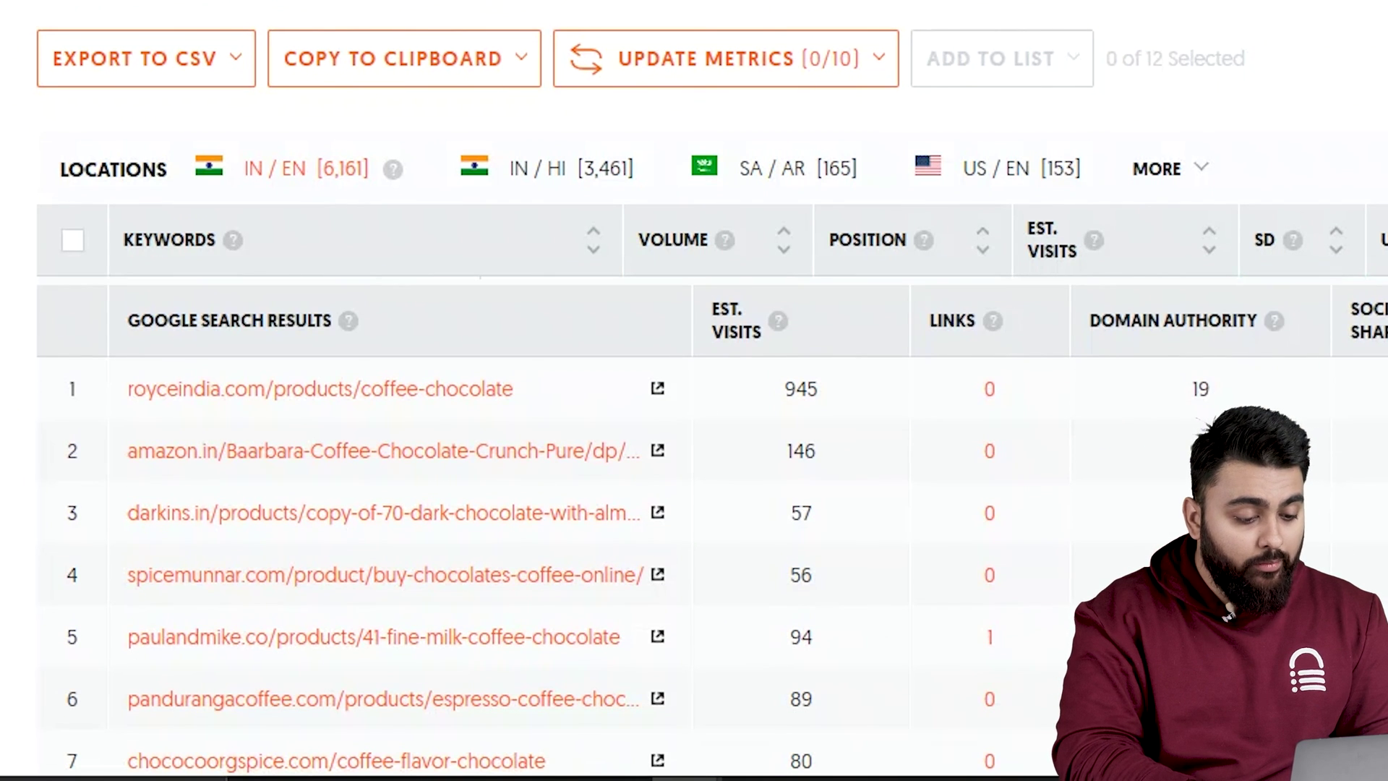